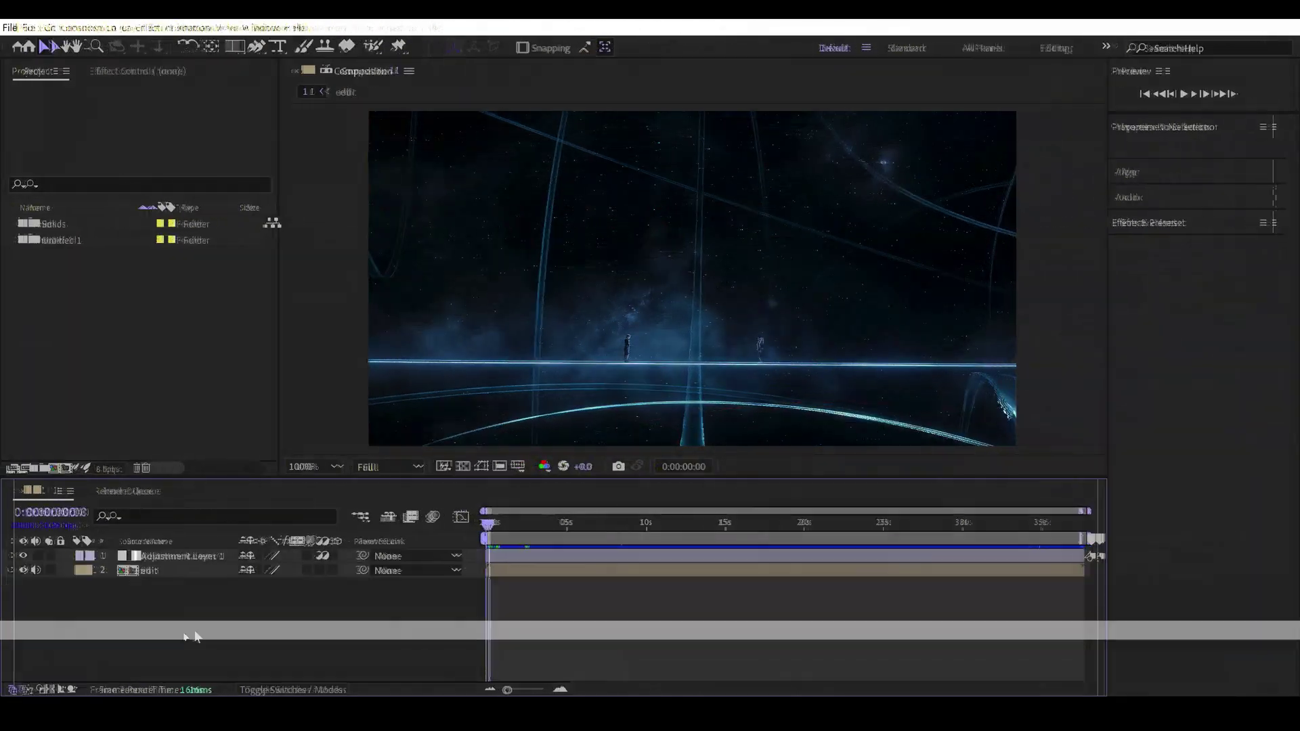
Queue Composition 1 in the Render Queue and confirm its Best Settings render settings
click(15, 19)
mouse_move(154, 291)
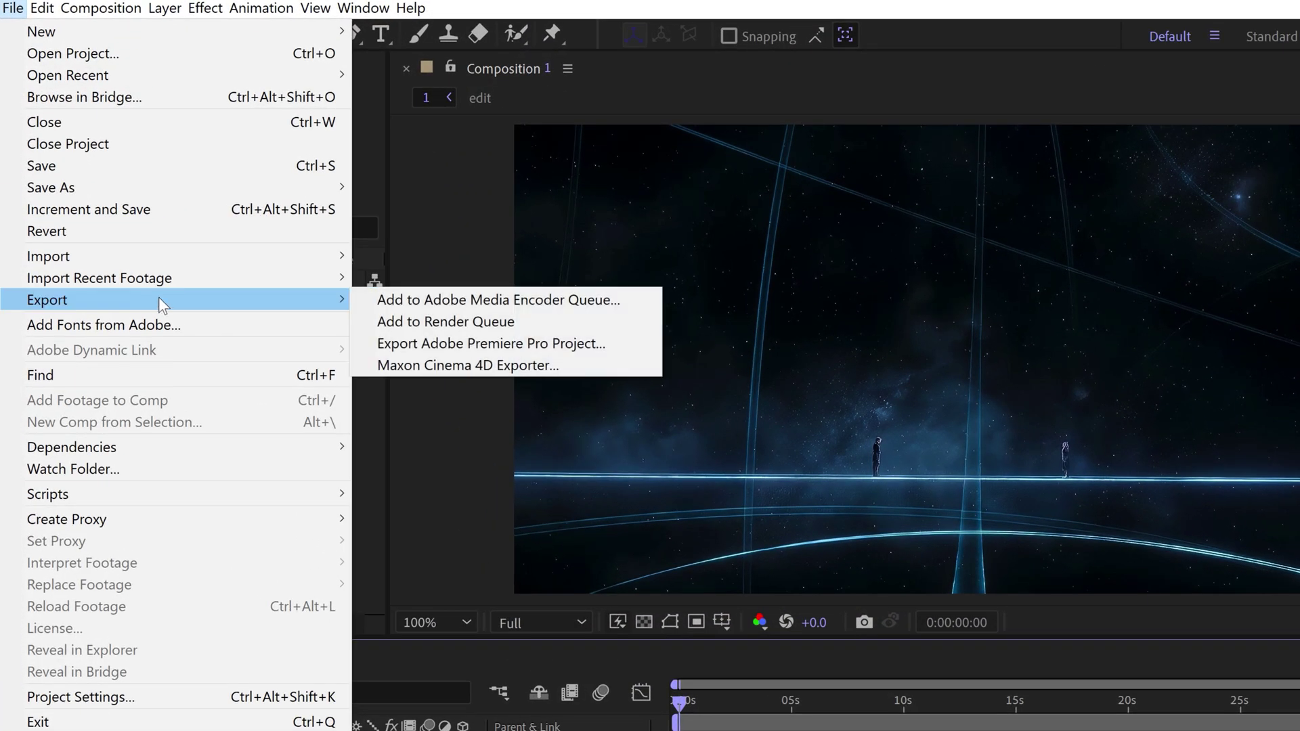
click(443, 310)
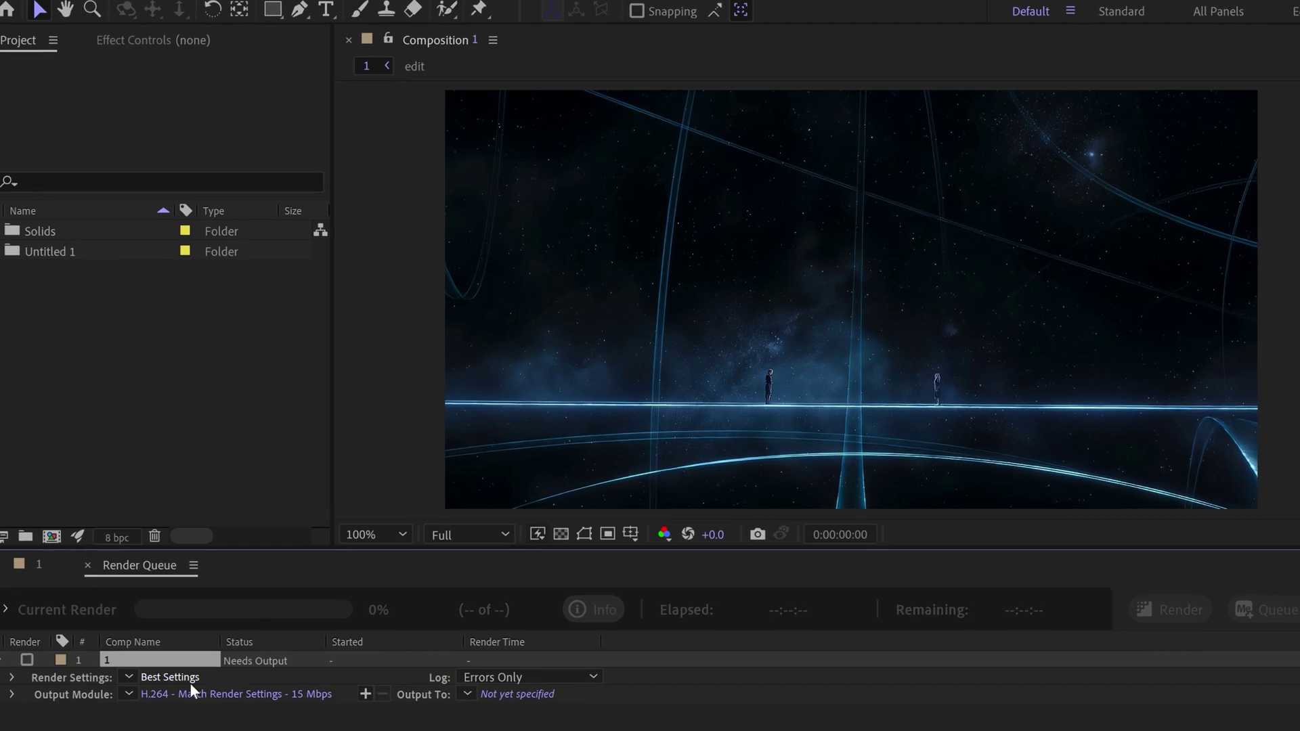
click(186, 682)
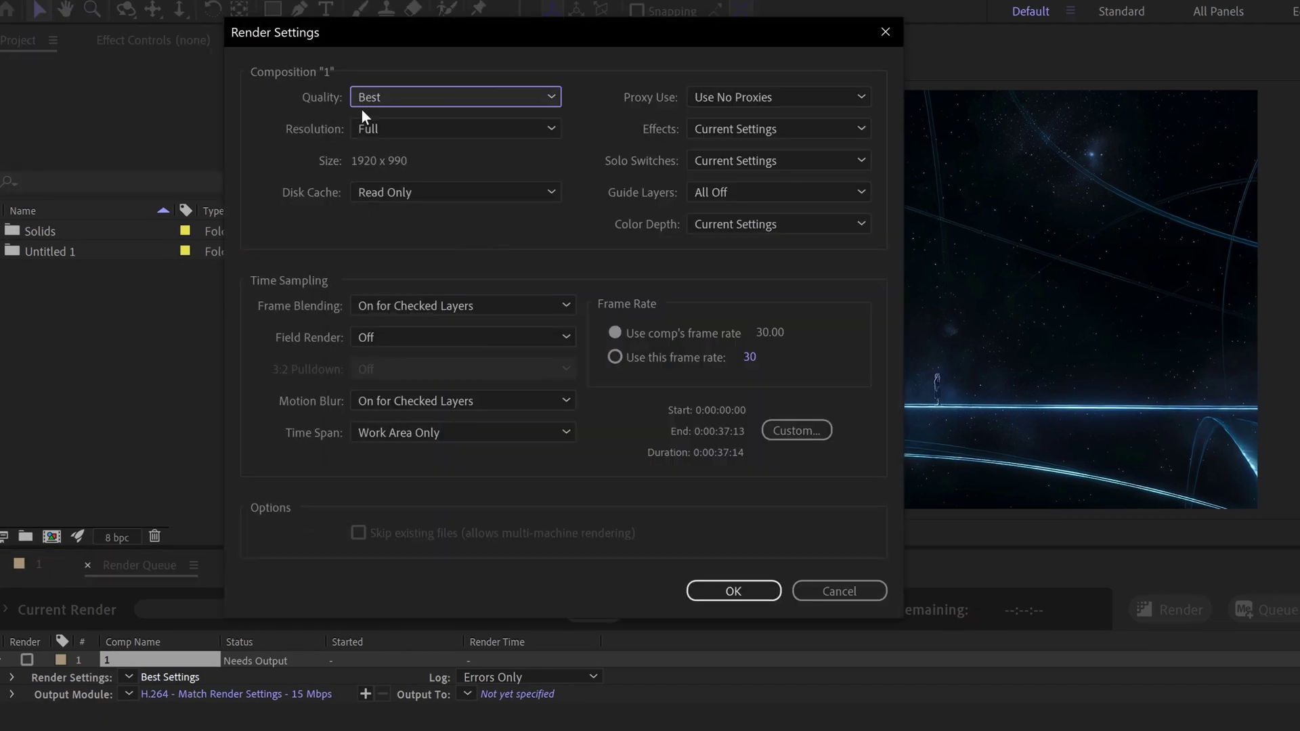
click(704, 594)
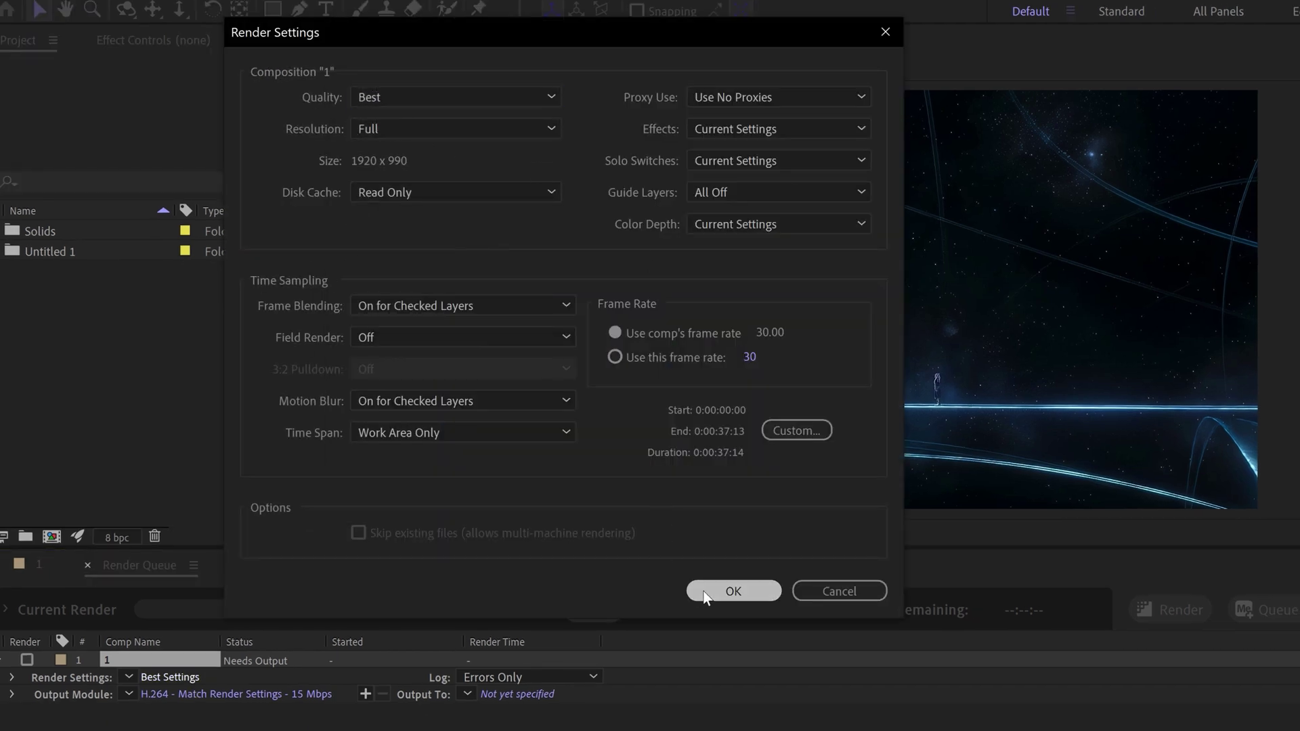
Keep the output module as H.264 at VBR 15 Mbps without changing its options
click(272, 697)
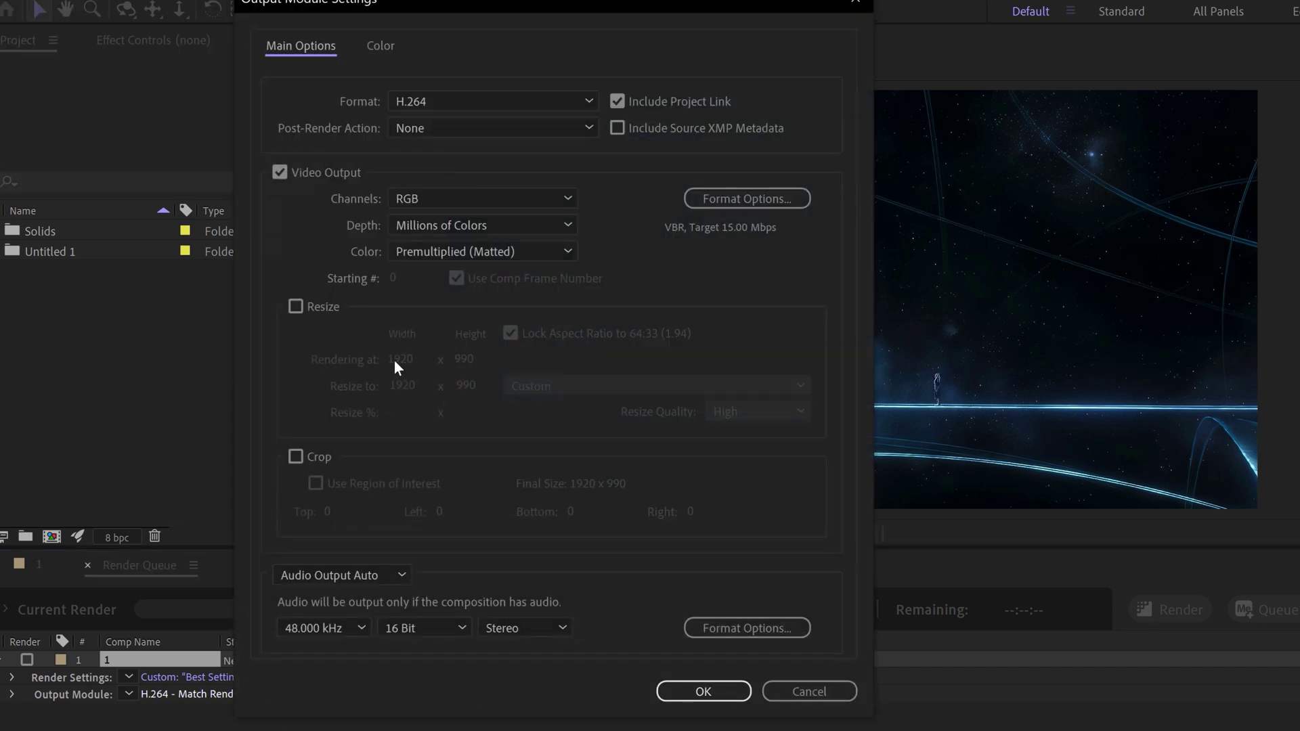
click(513, 106)
key(Escape)
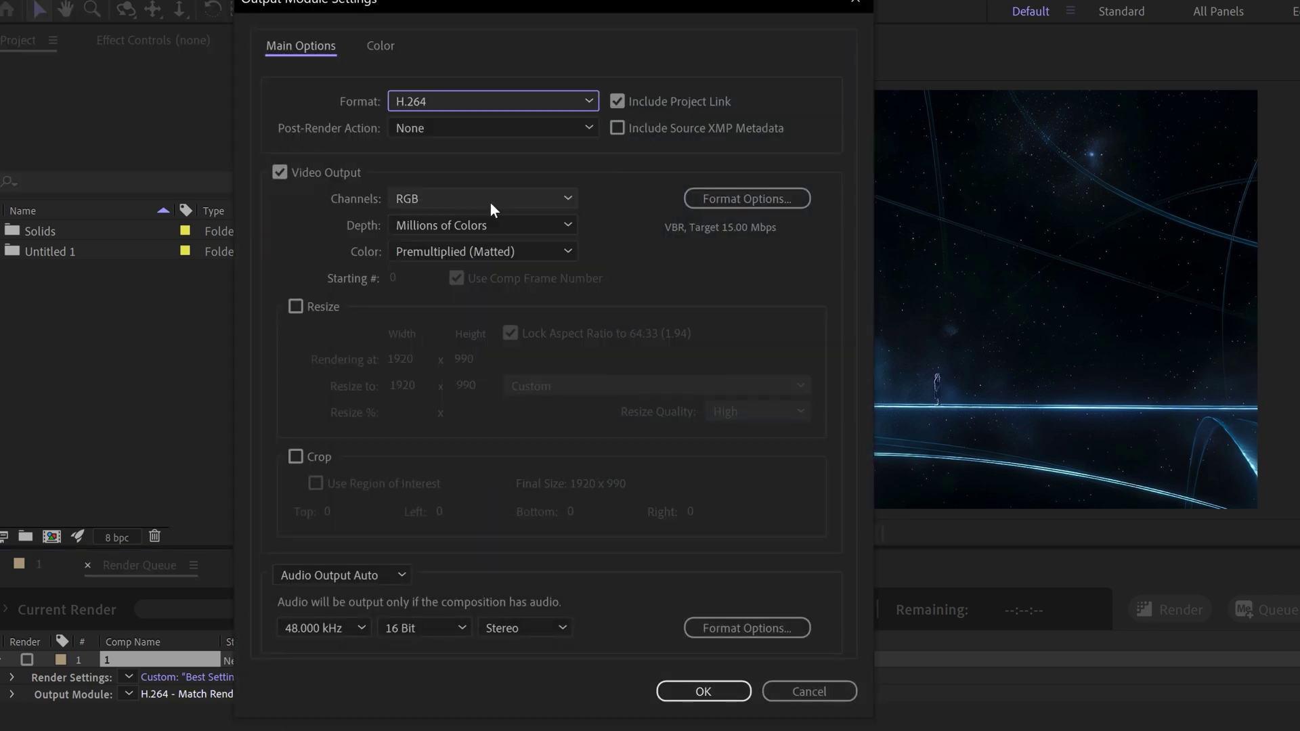
click(702, 198)
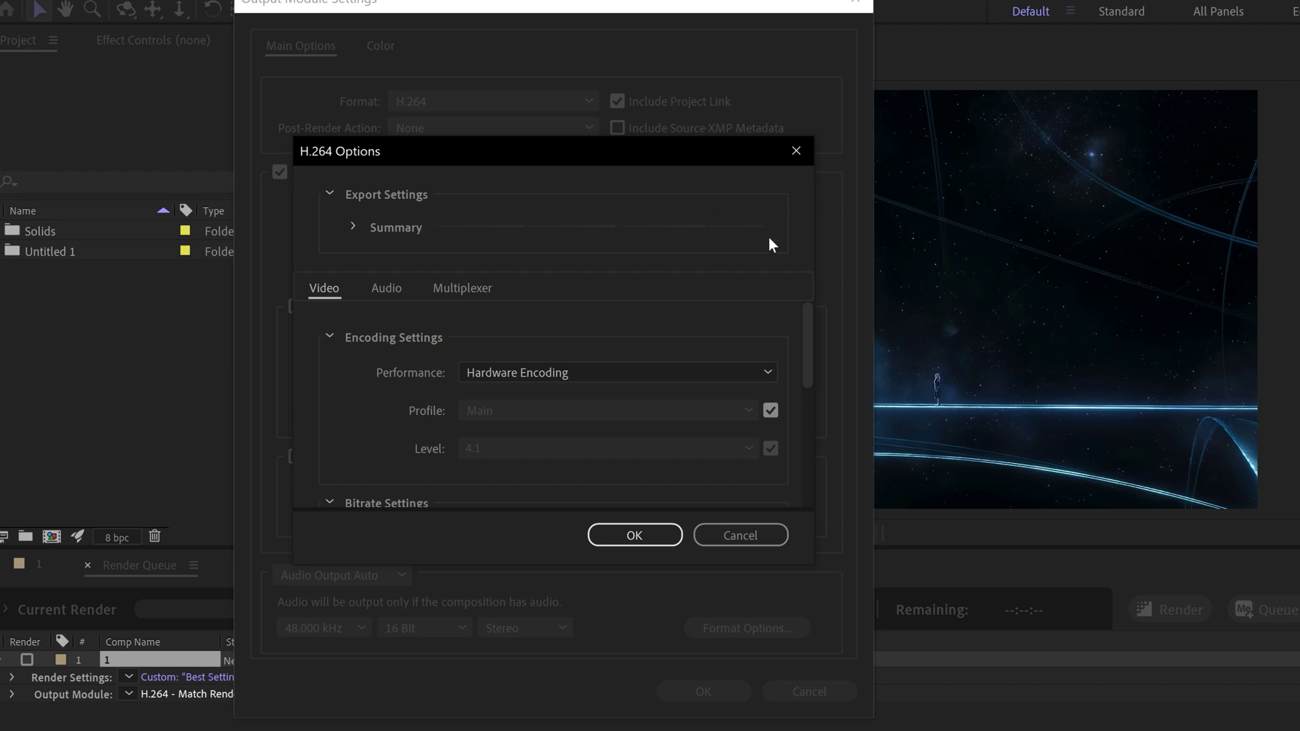
drag(810, 324, 807, 406)
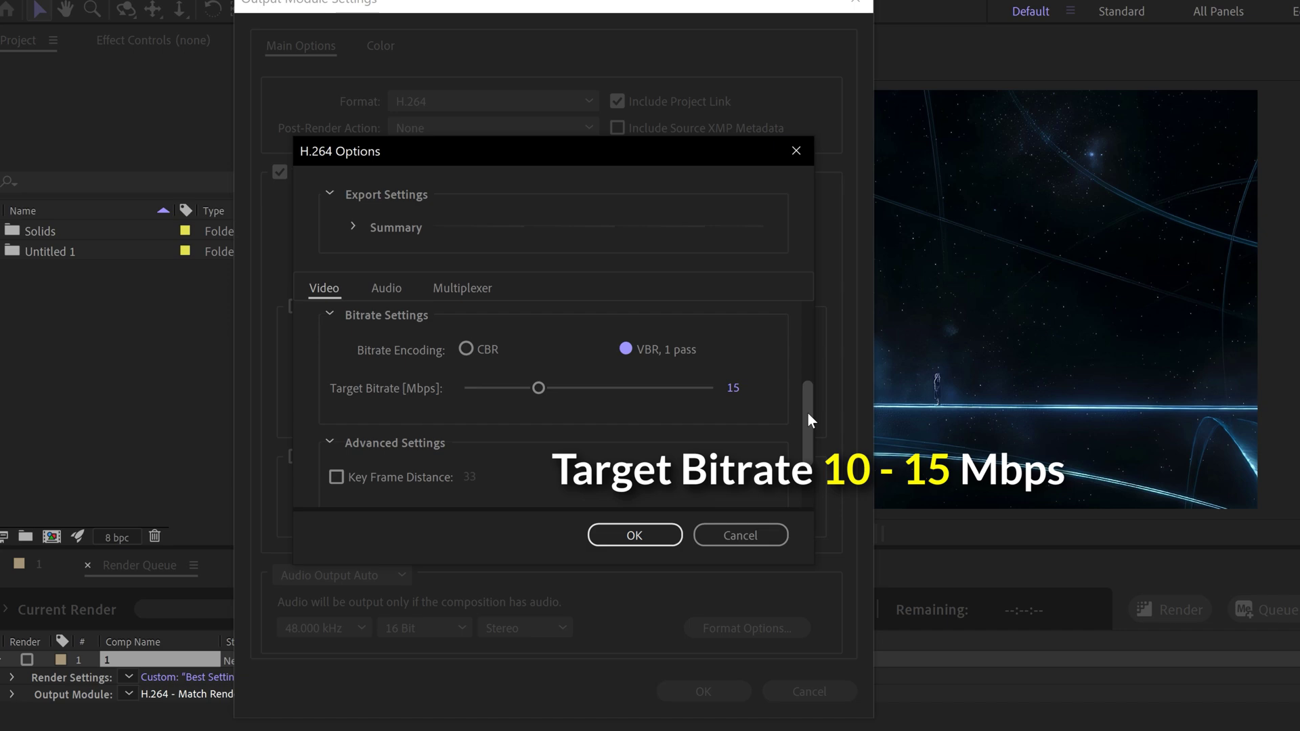
drag(807, 412, 803, 432)
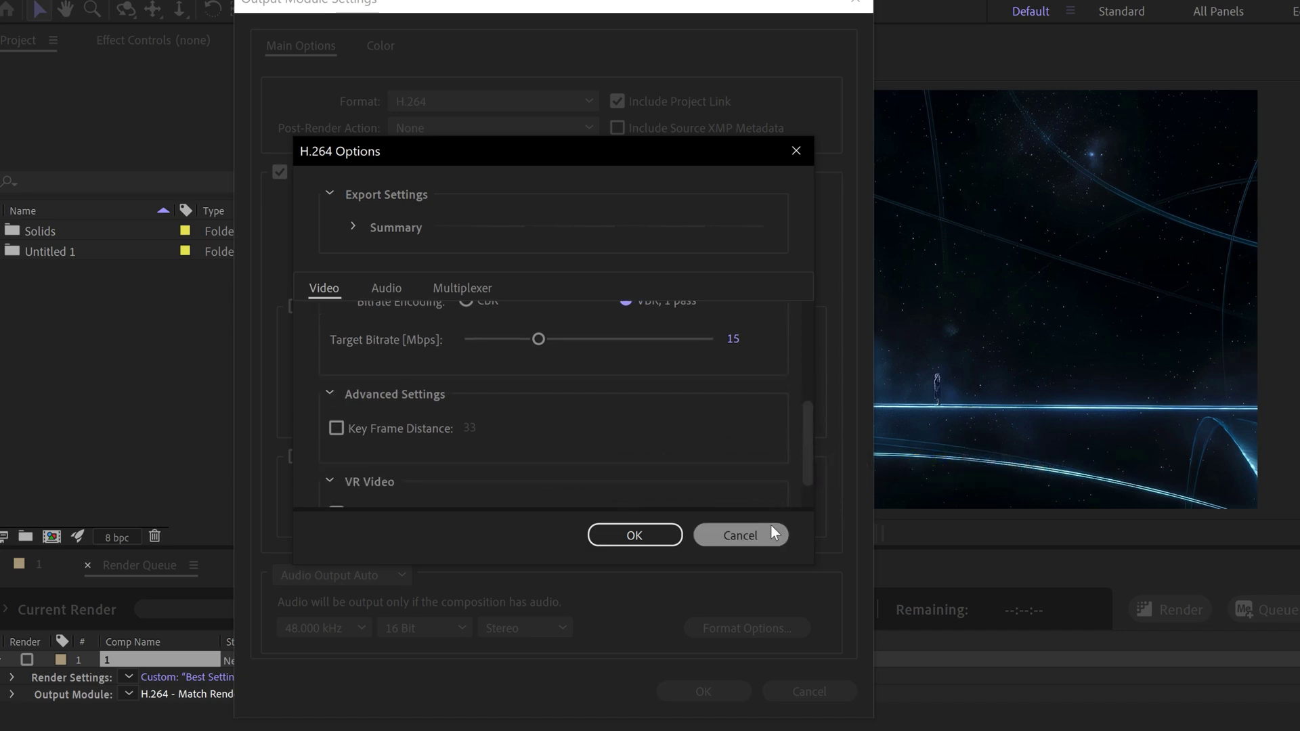
click(707, 539)
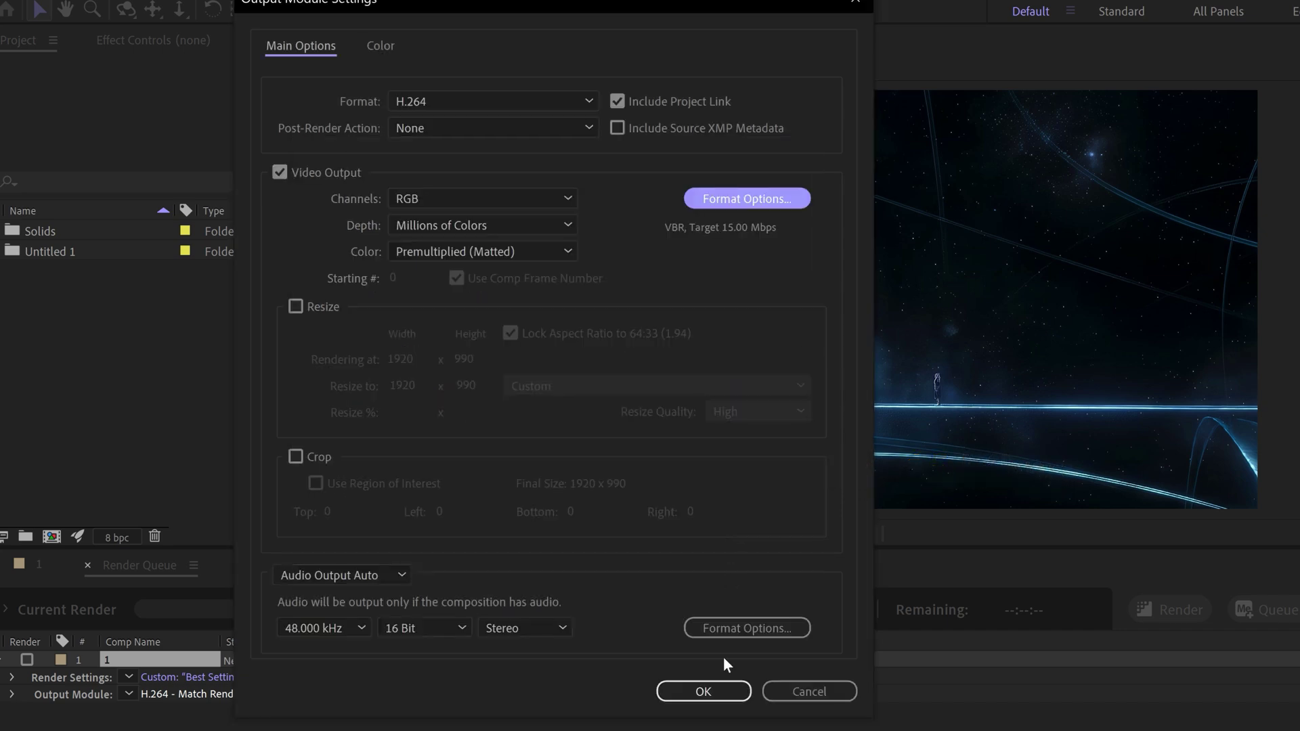
click(708, 692)
Save the render as normal.mp4 in the Desktop's New folder
click(540, 693)
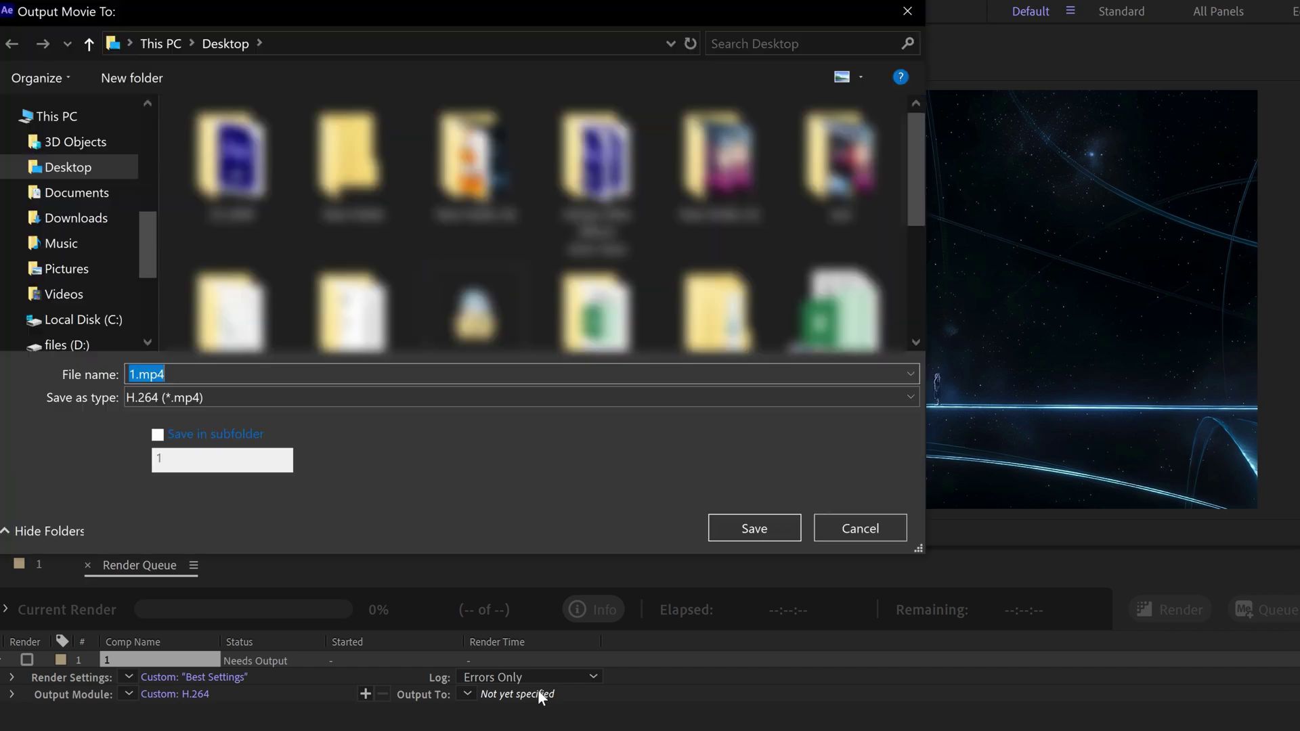
double_click(353, 162)
text(norm)
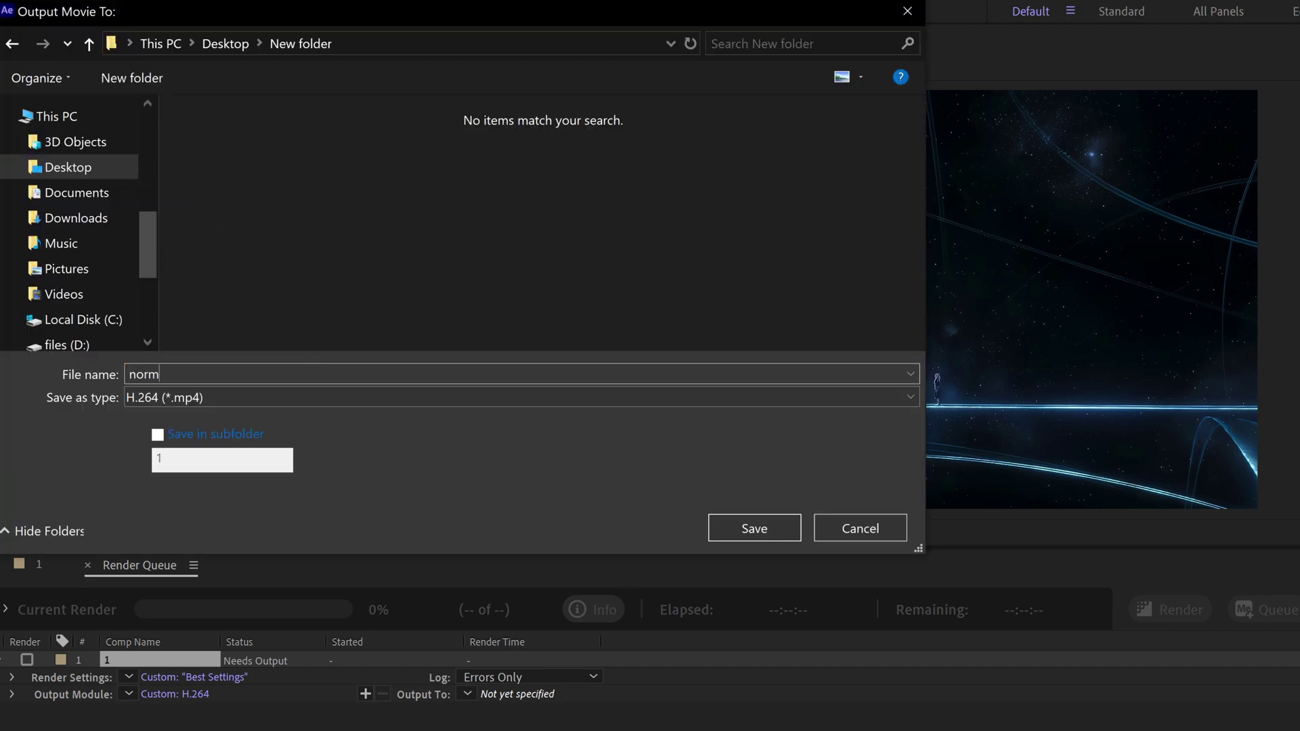
text(al)
key(Return)
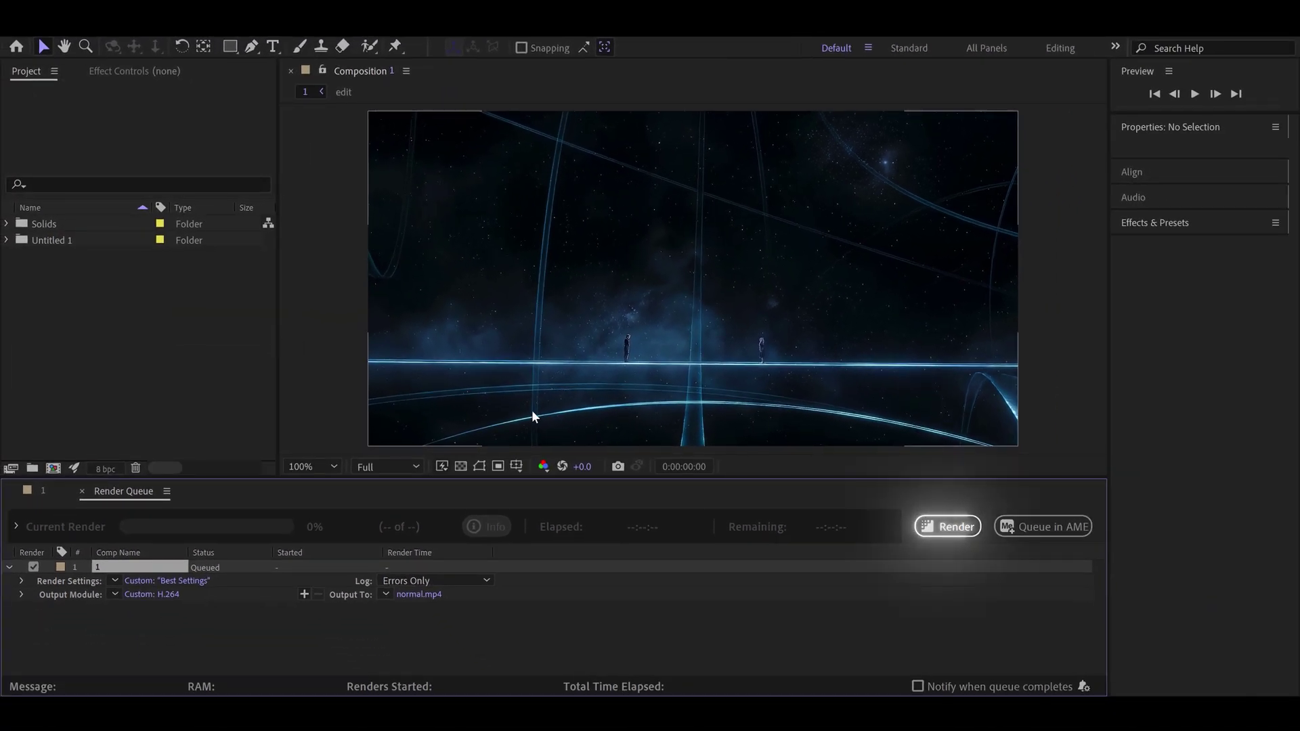
Render Composition 1 as H.264 to normal.mp4
click(953, 522)
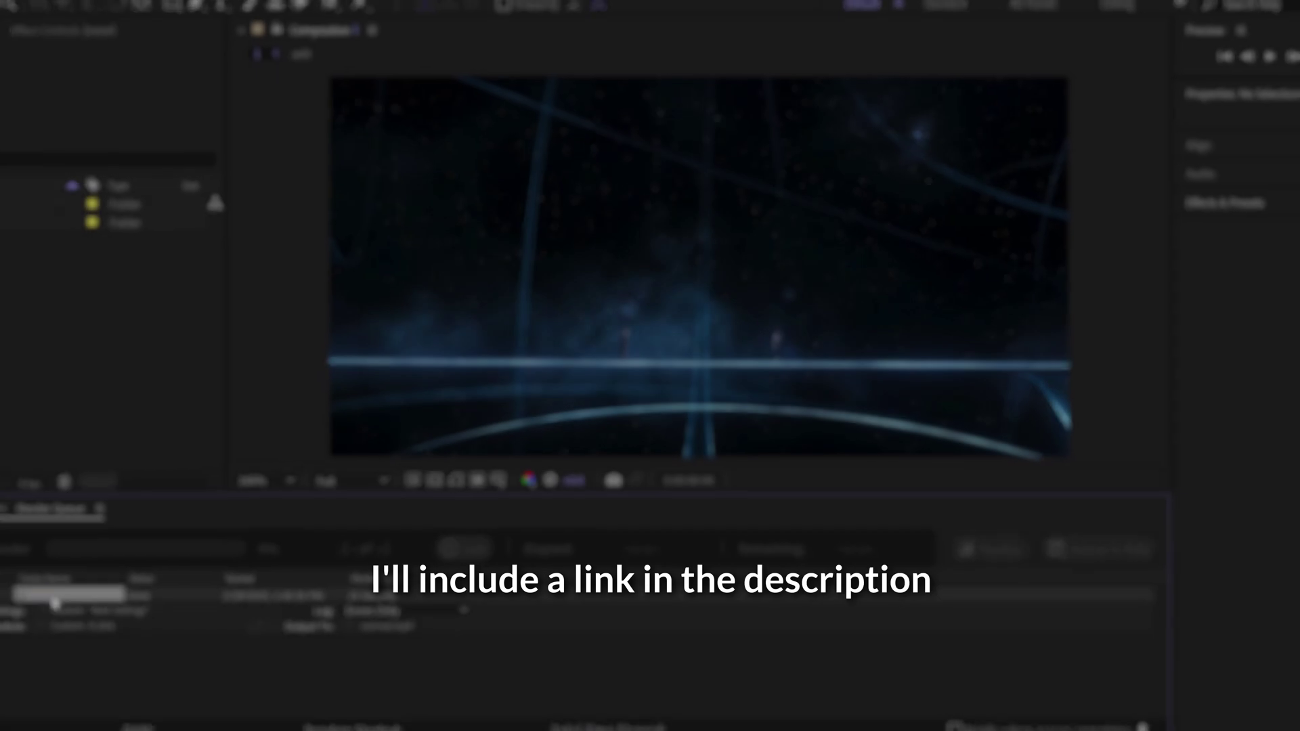
Delete the finished render item and switch the output module to QuickTime with Apple ProRes 422
key(Delete)
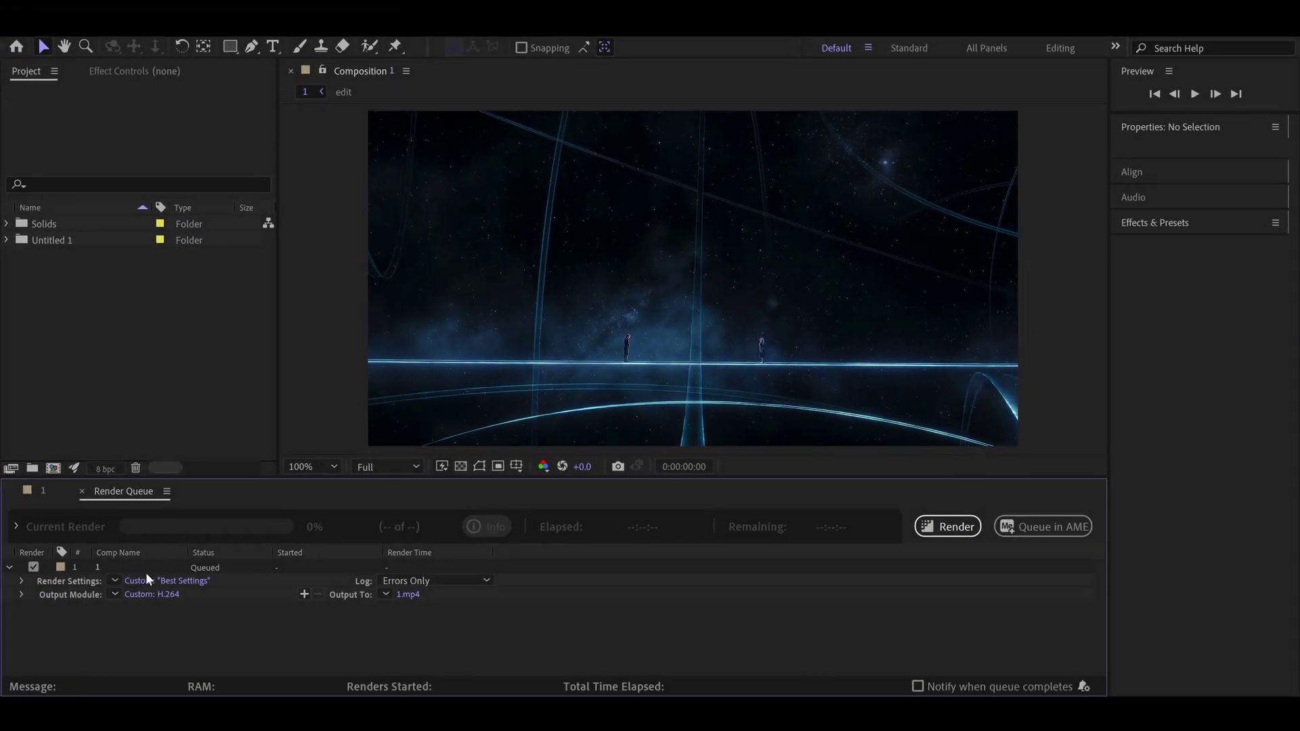
click(166, 596)
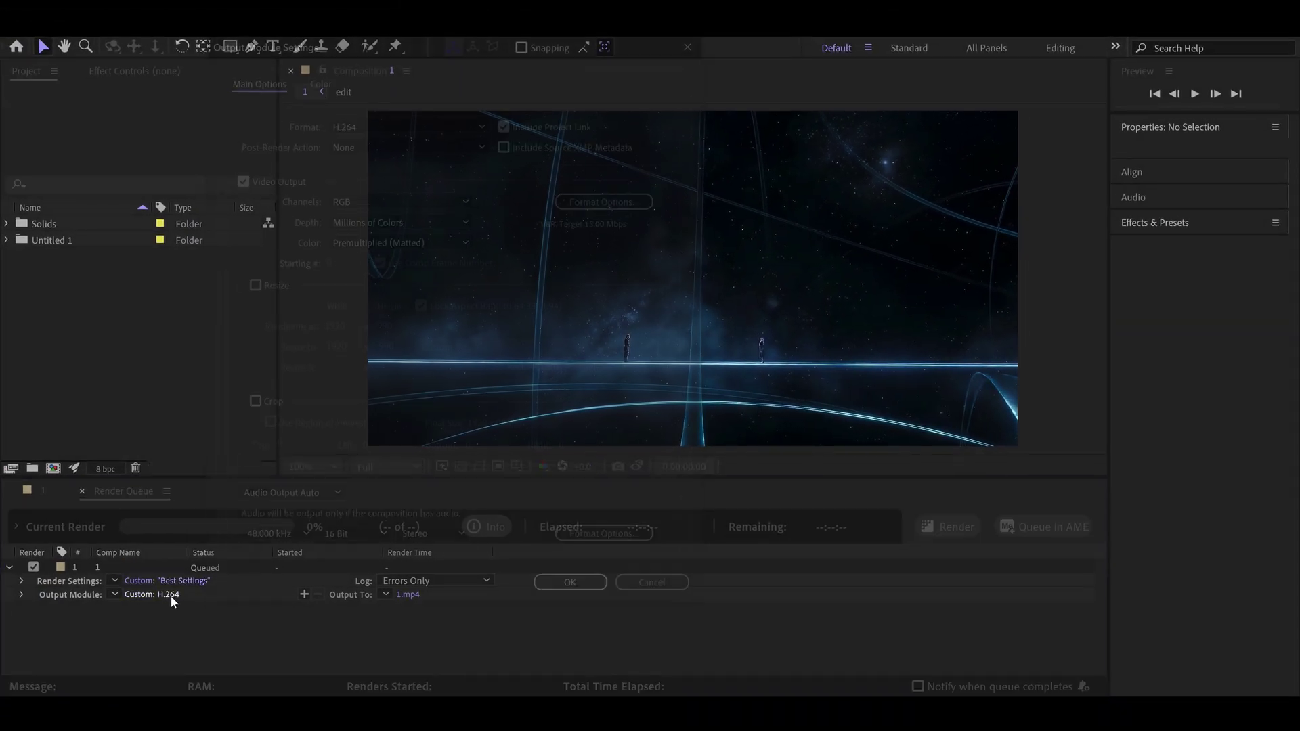
click(380, 122)
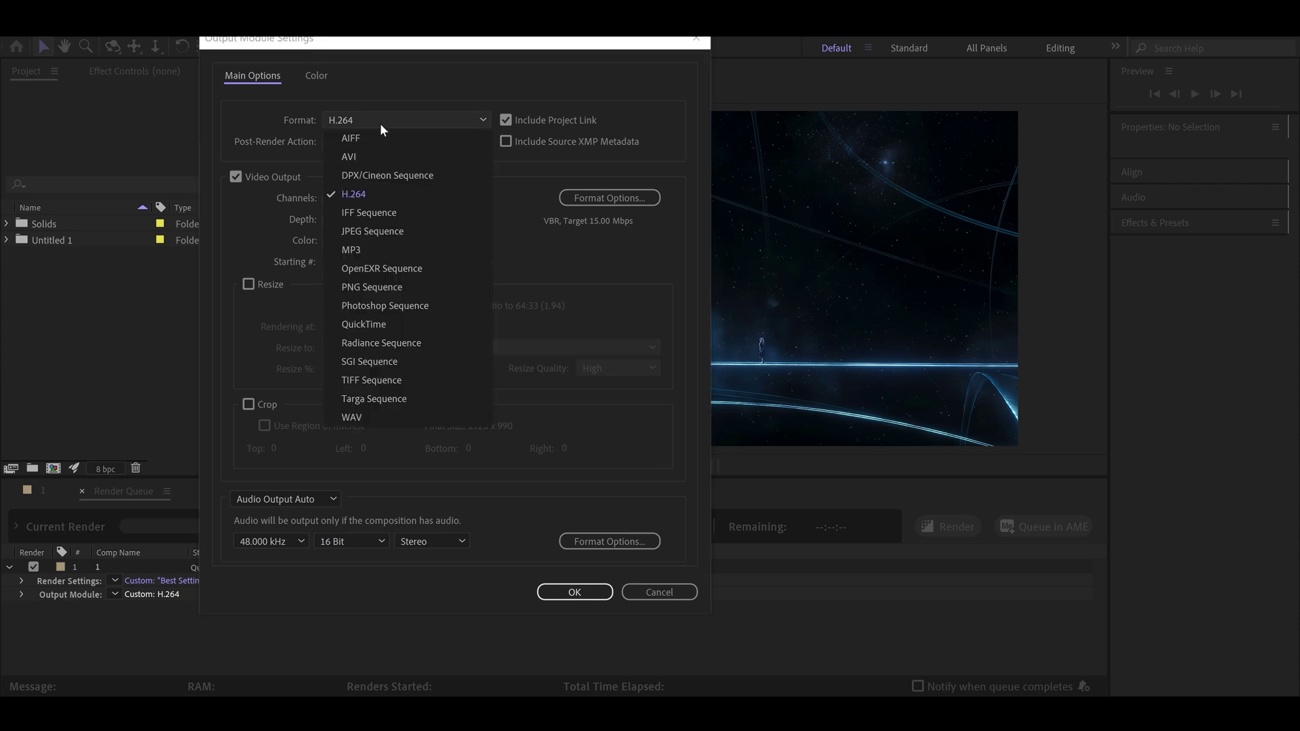
click(402, 325)
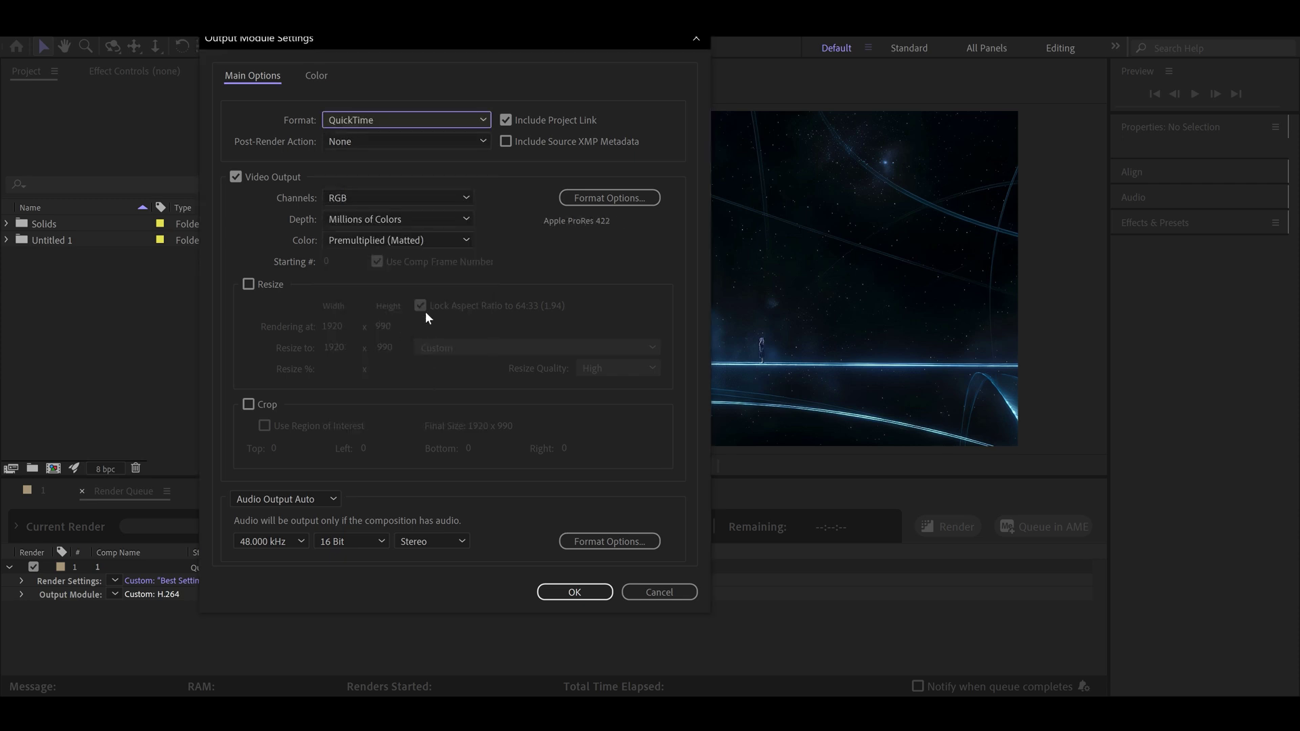
click(612, 200)
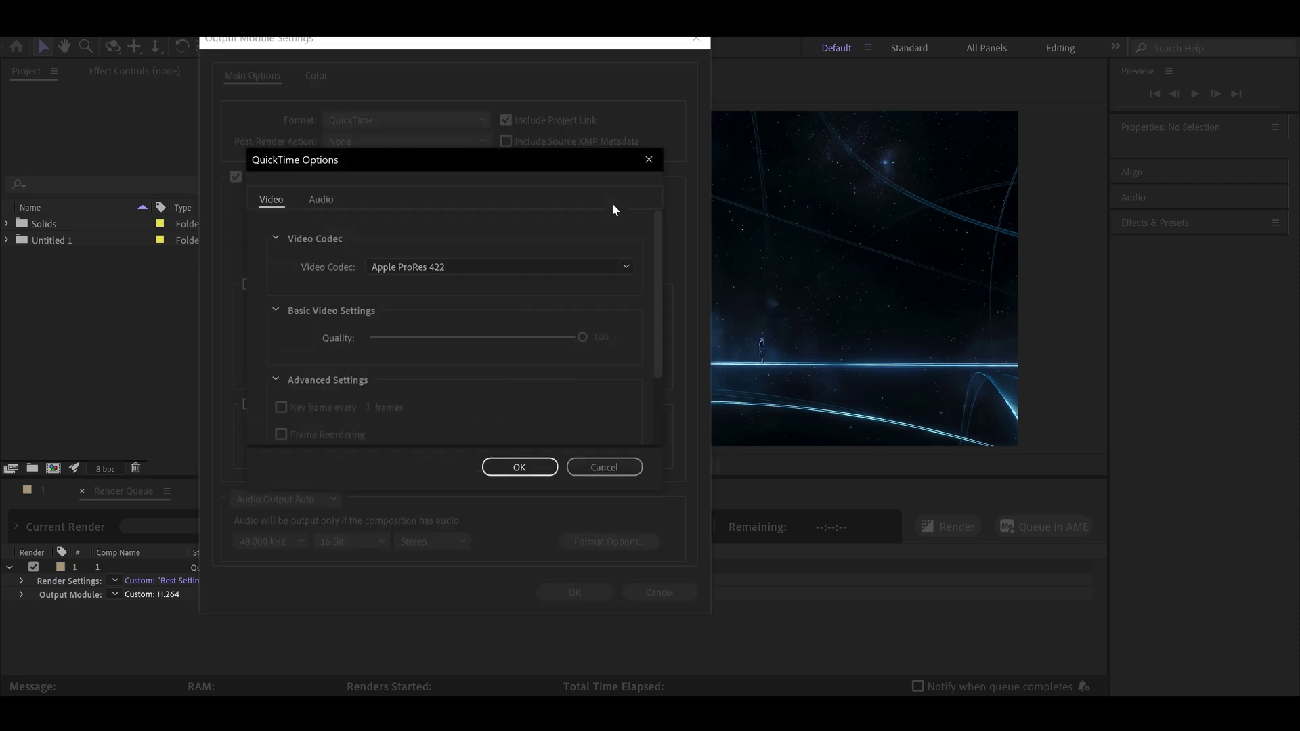
click(550, 266)
click(474, 301)
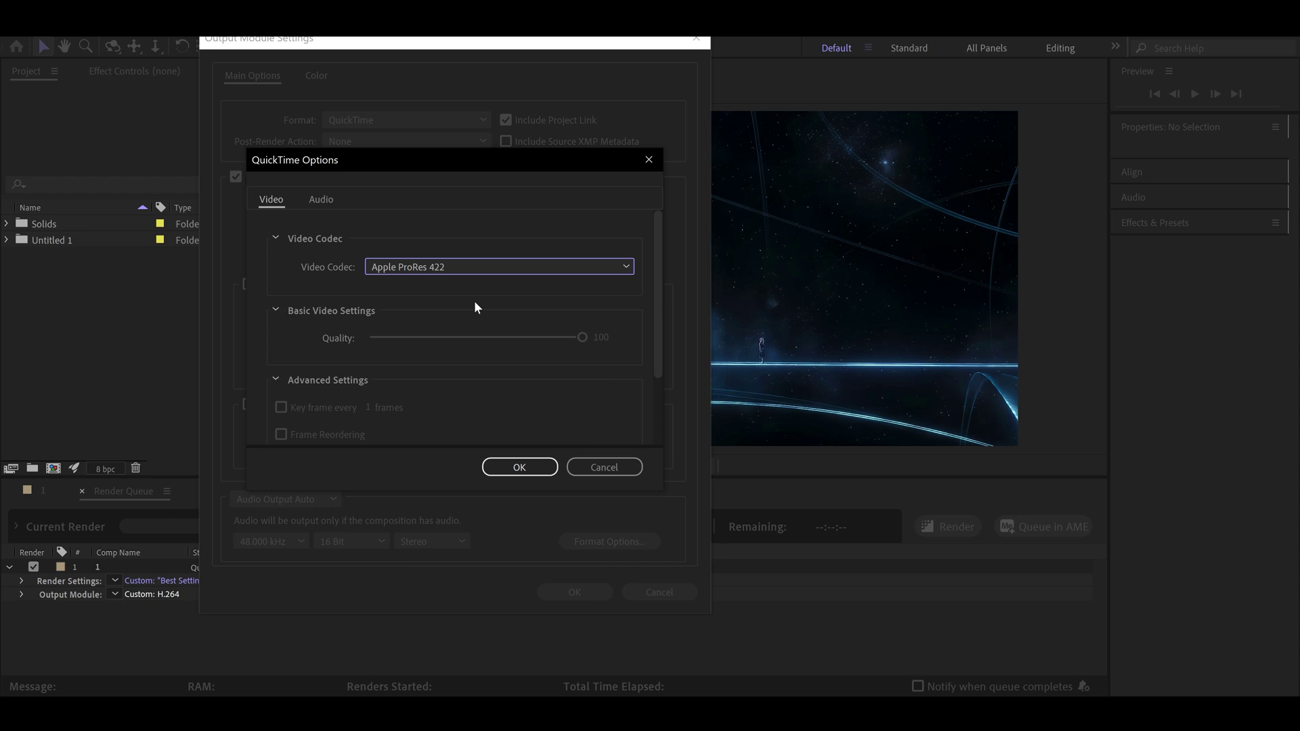
click(516, 465)
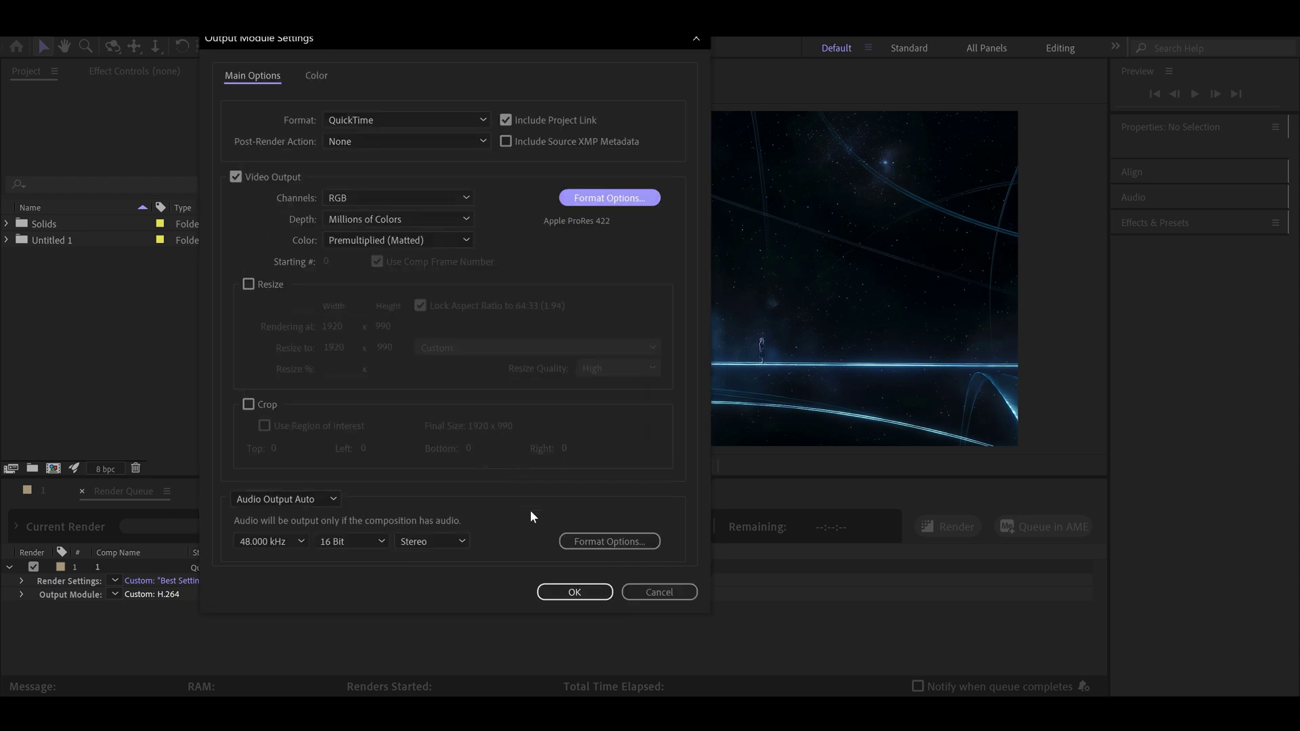
click(570, 592)
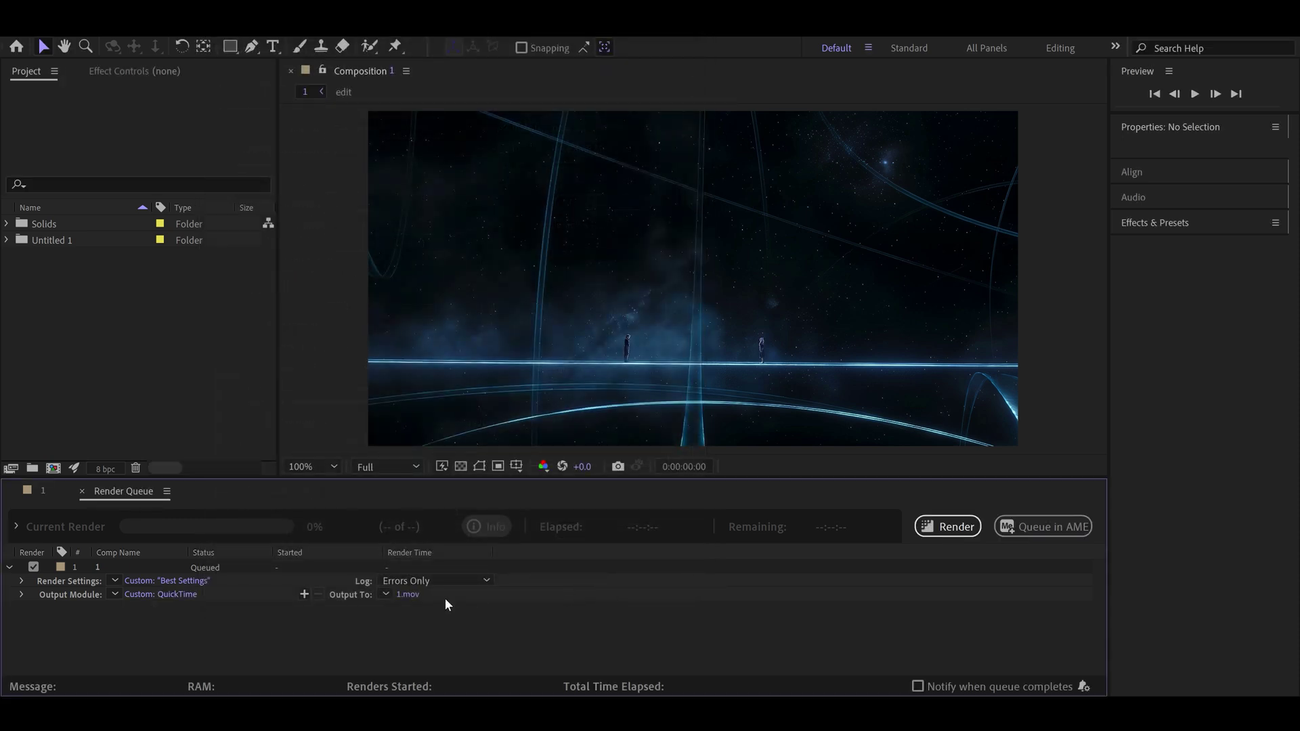
Name the output QuickTime.mov and render the composition in ProRes
click(416, 599)
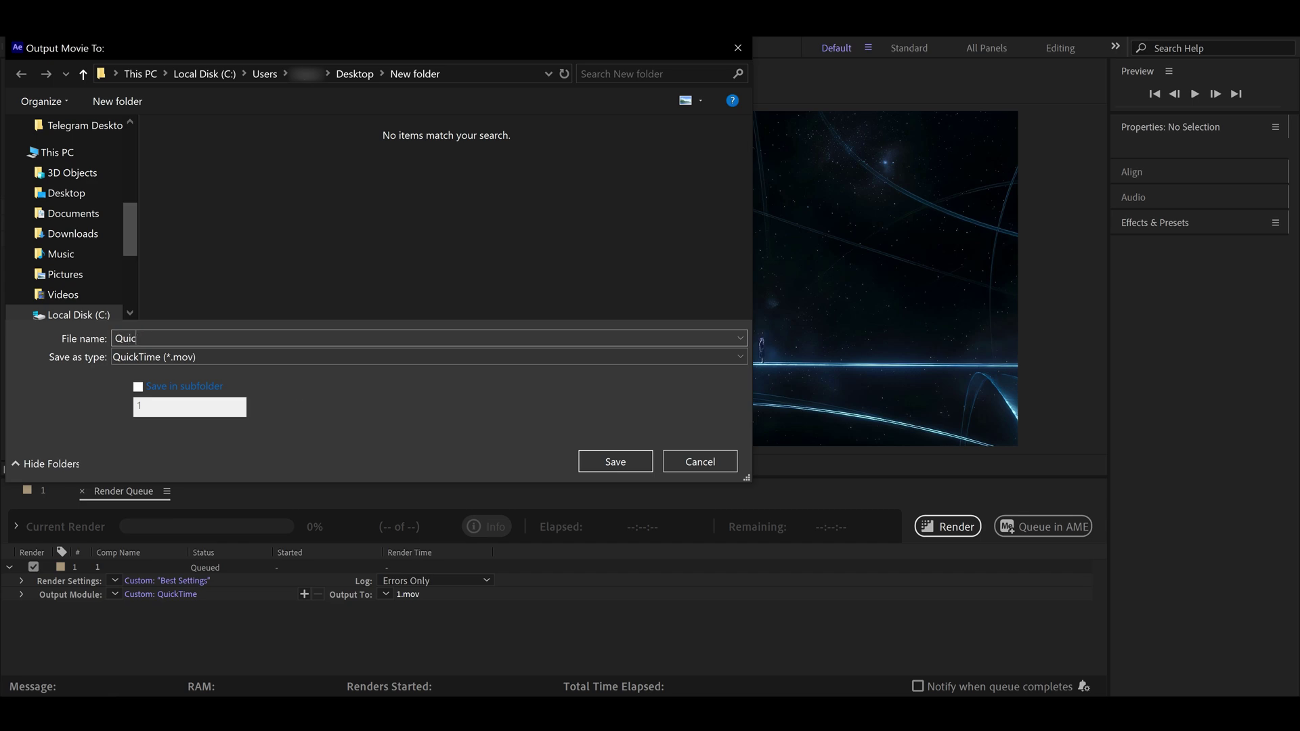
key(Return)
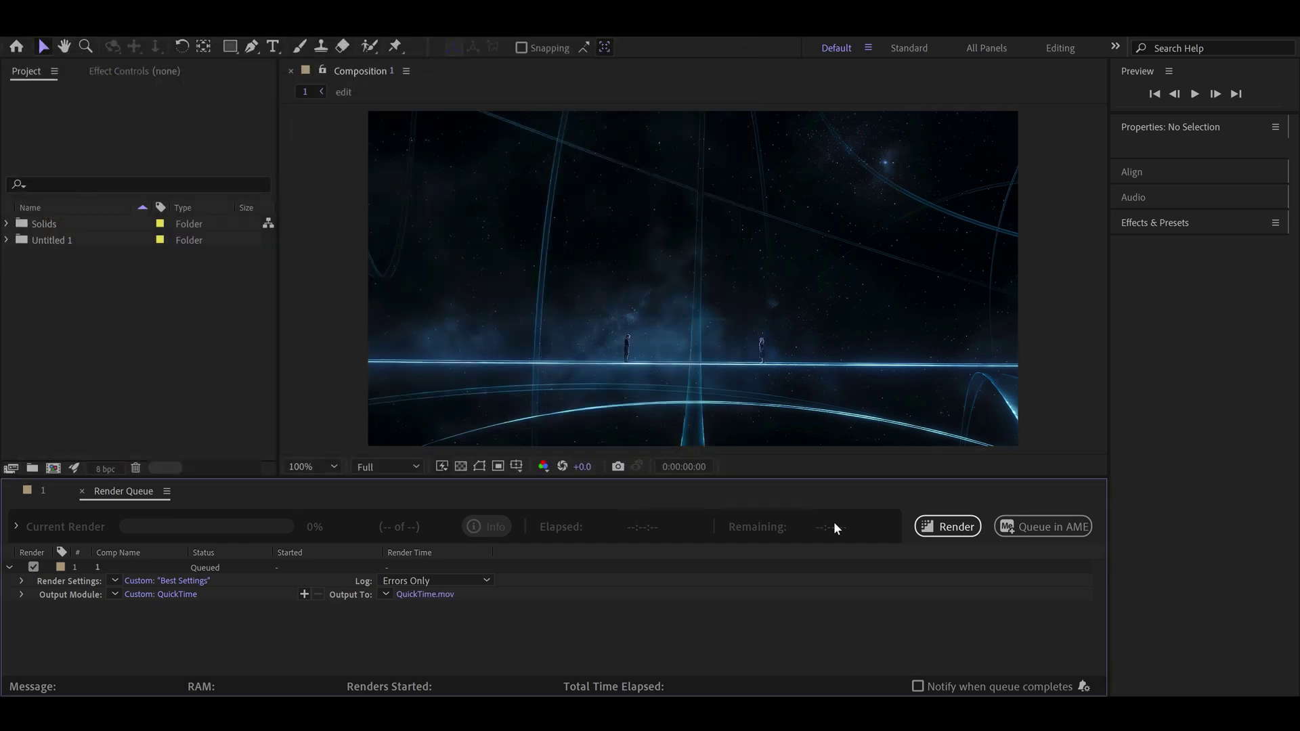
click(956, 523)
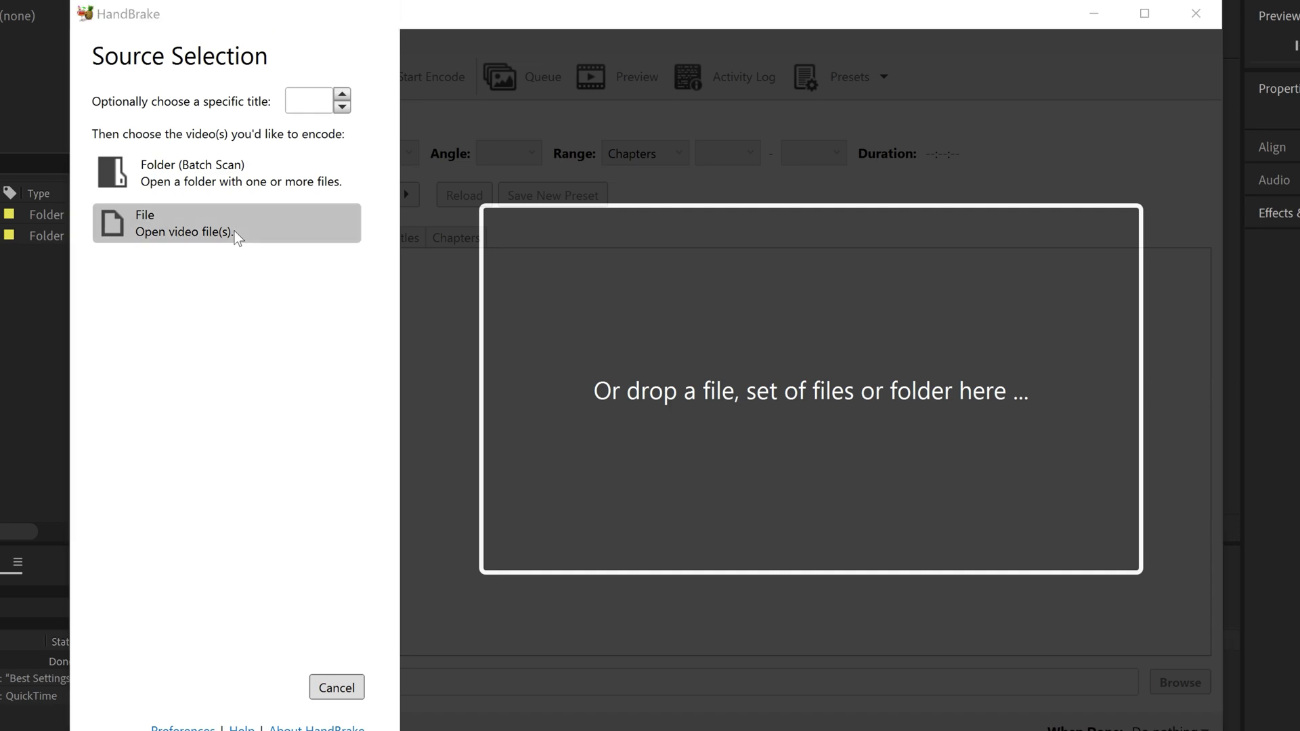
Load QuickTime.mov as HandBrake's source and set the Resolution Limit to None
click(234, 230)
double_click(347, 246)
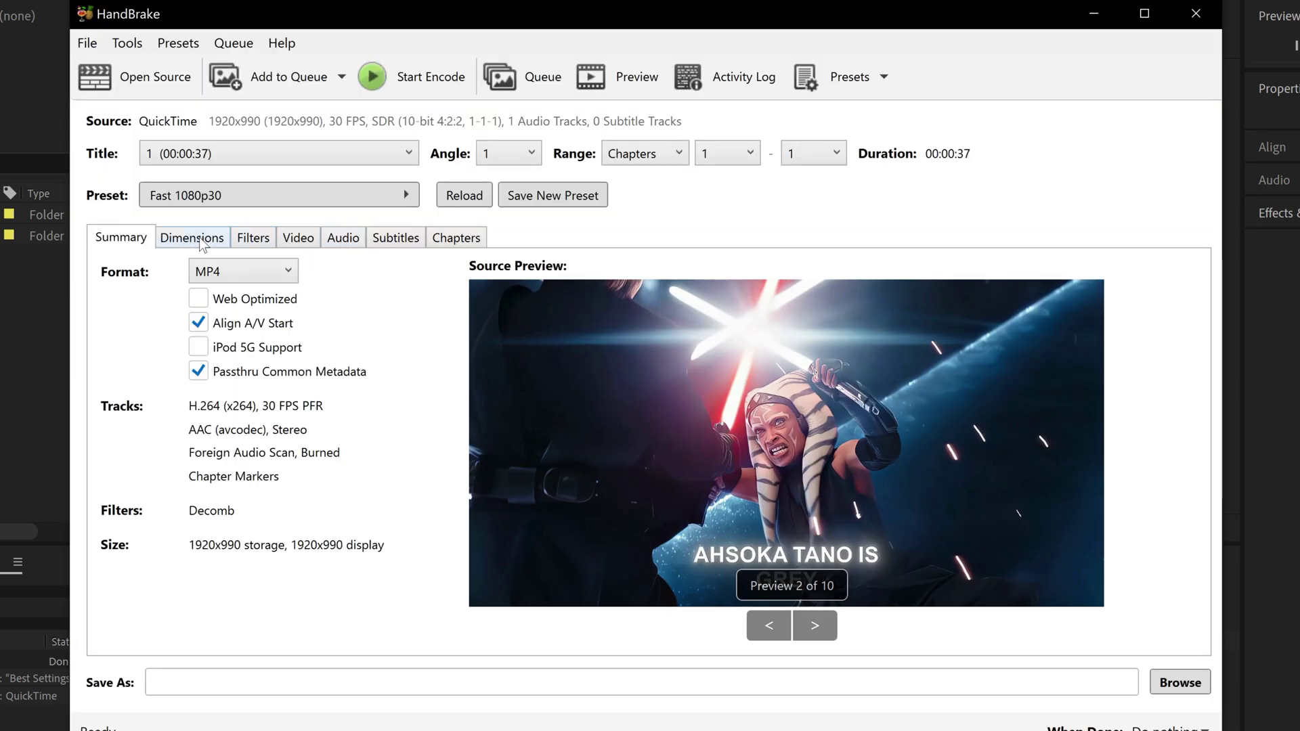
click(200, 241)
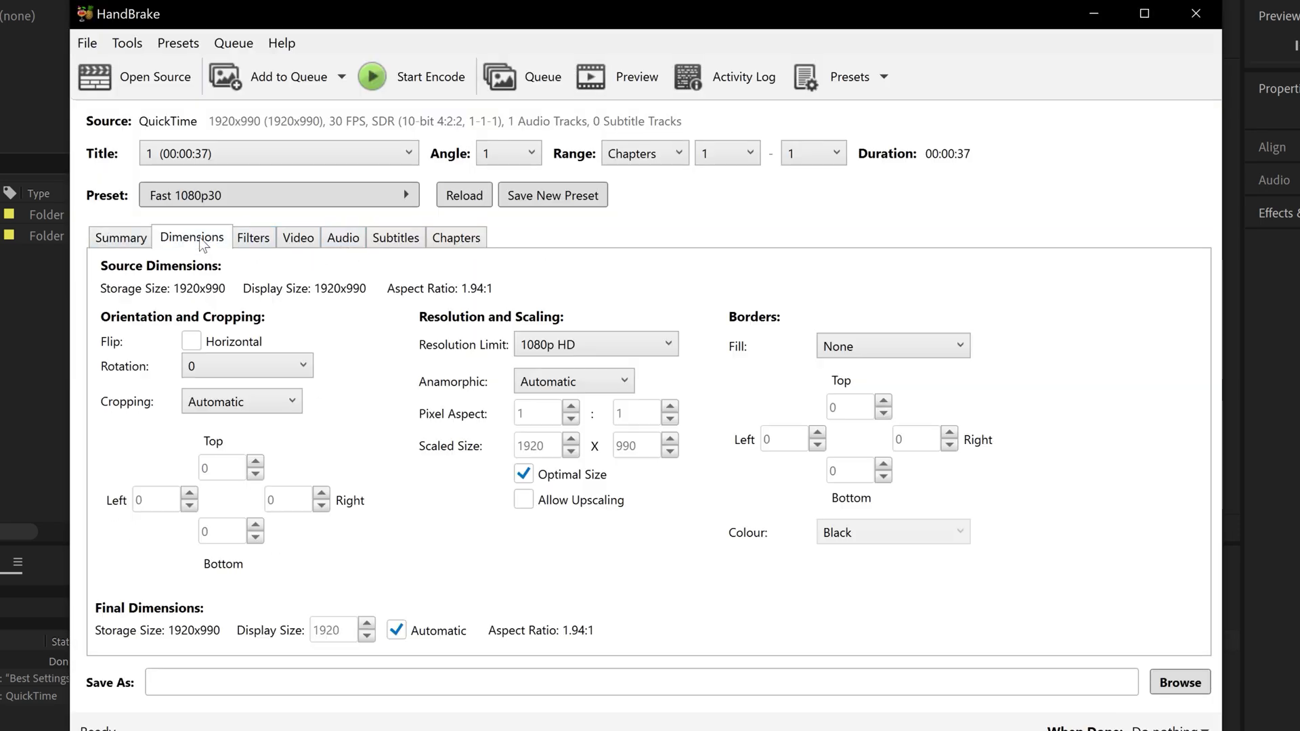
click(586, 346)
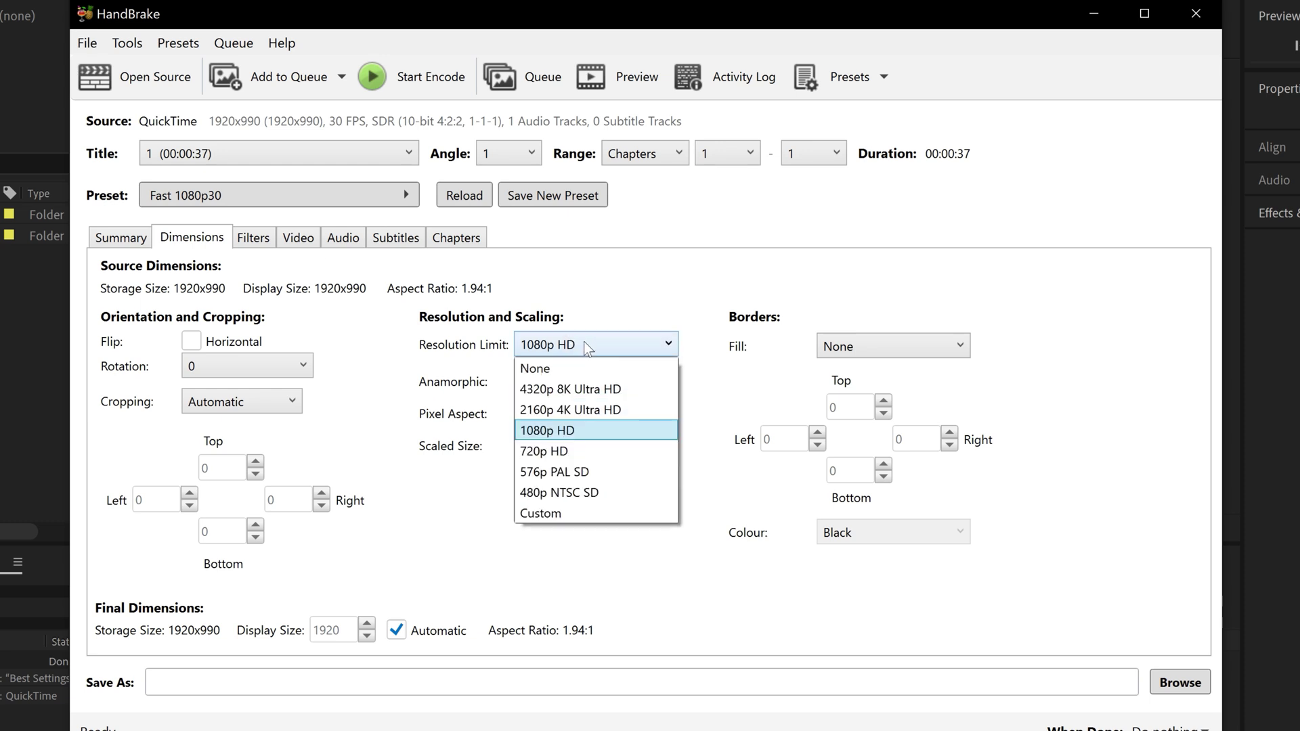
click(587, 370)
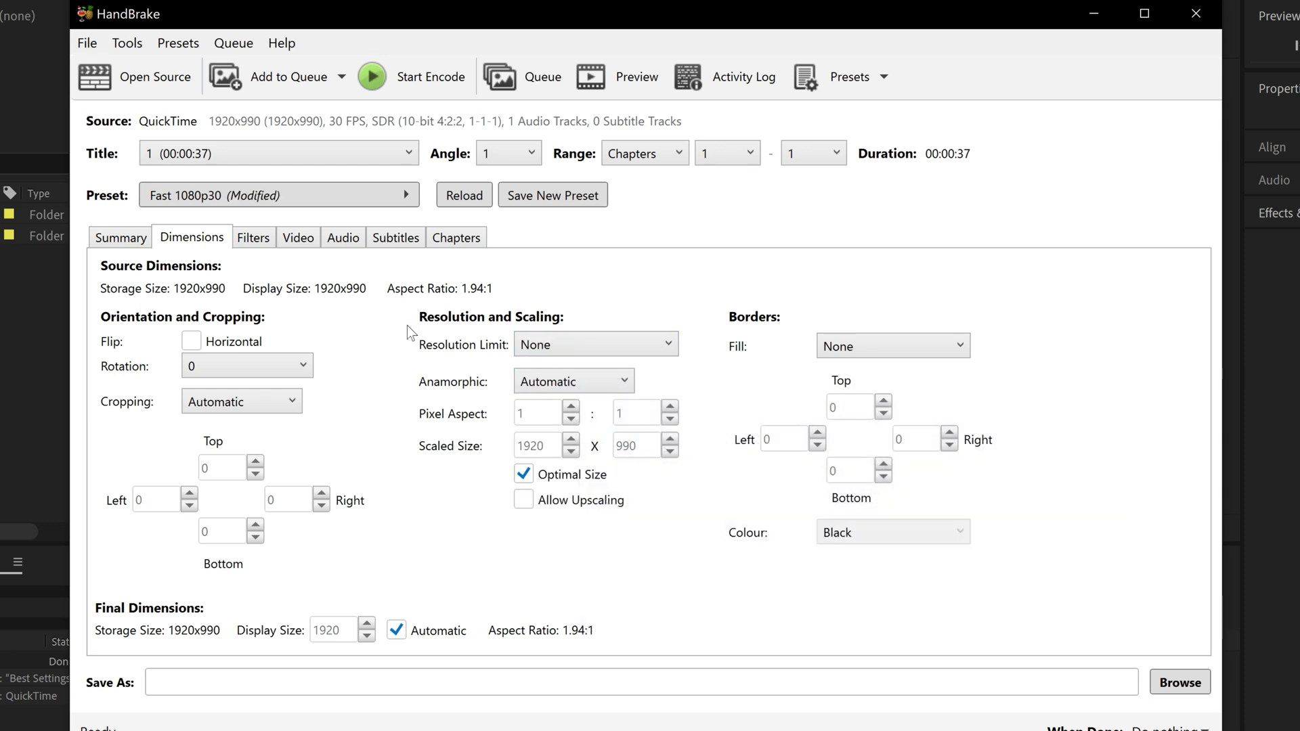
Turn the Deinterlace filter Off
click(252, 238)
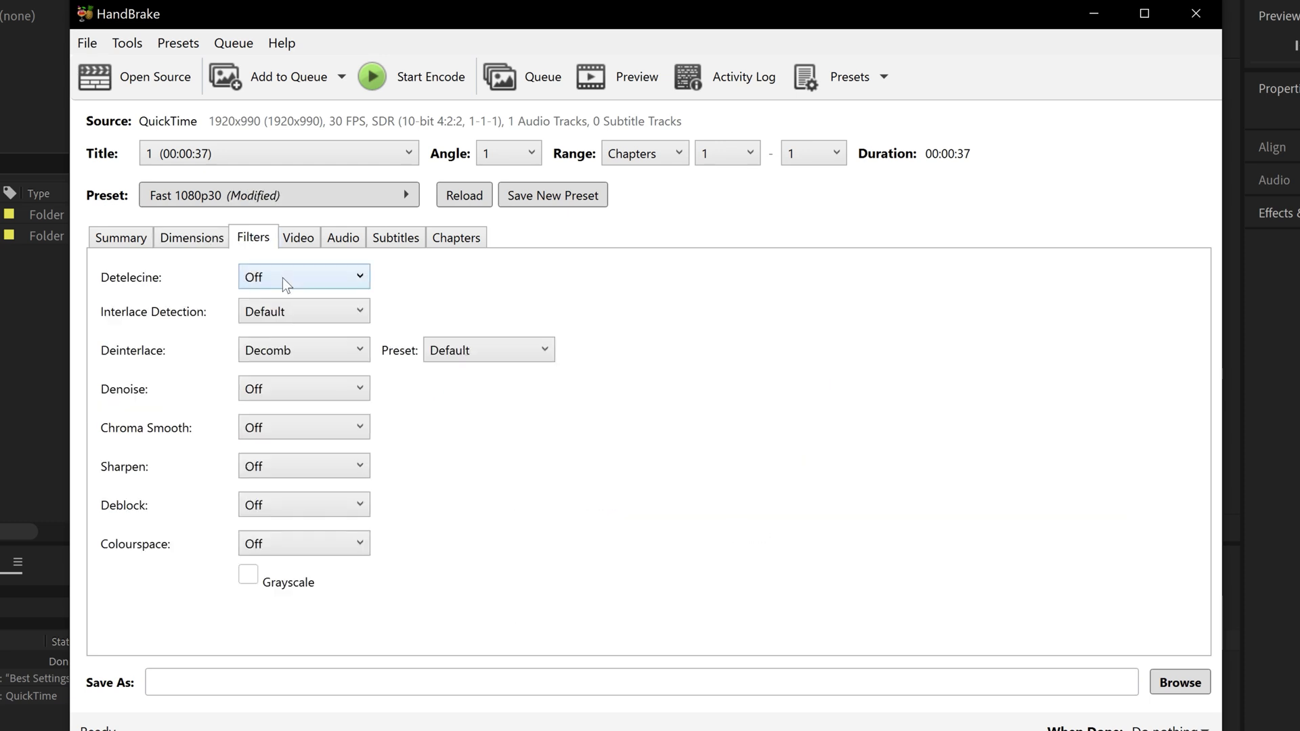
click(333, 350)
click(339, 372)
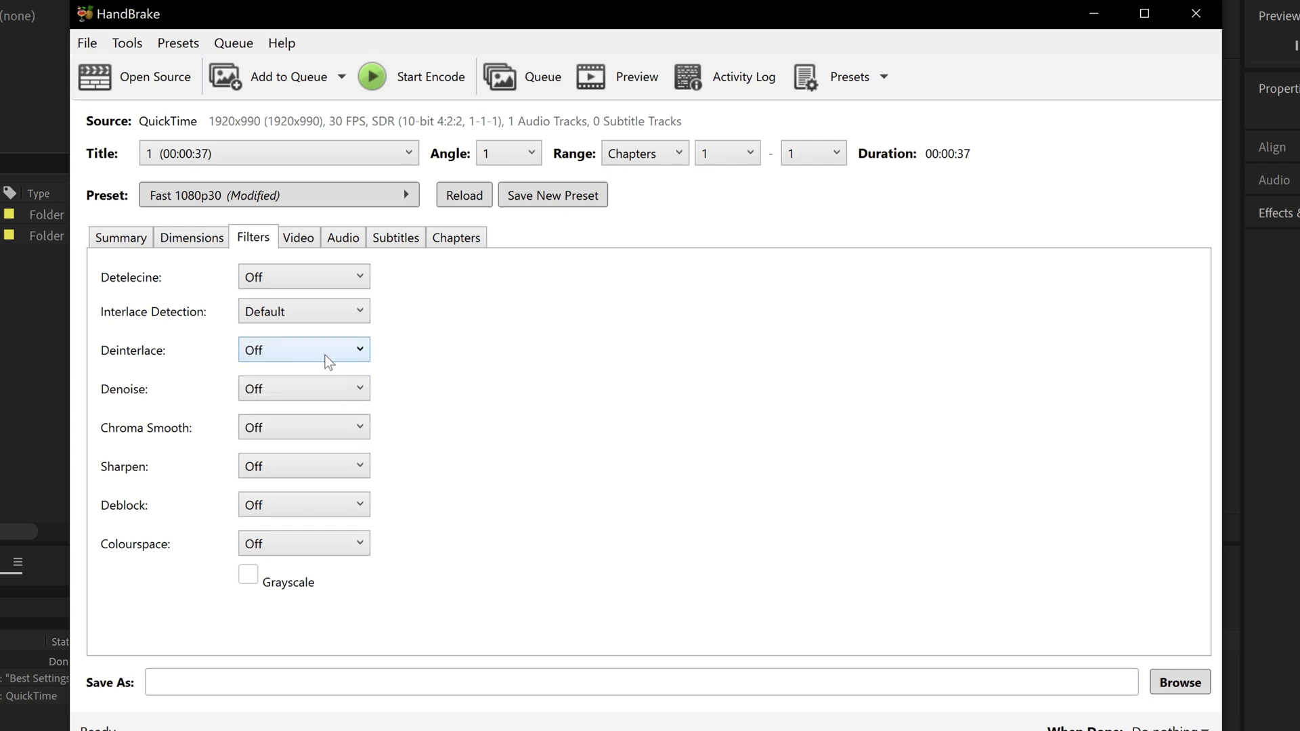
Keep the H.264 (x264) encoder with Same as source framerate and a 13000 kbps average bitrate
click(299, 239)
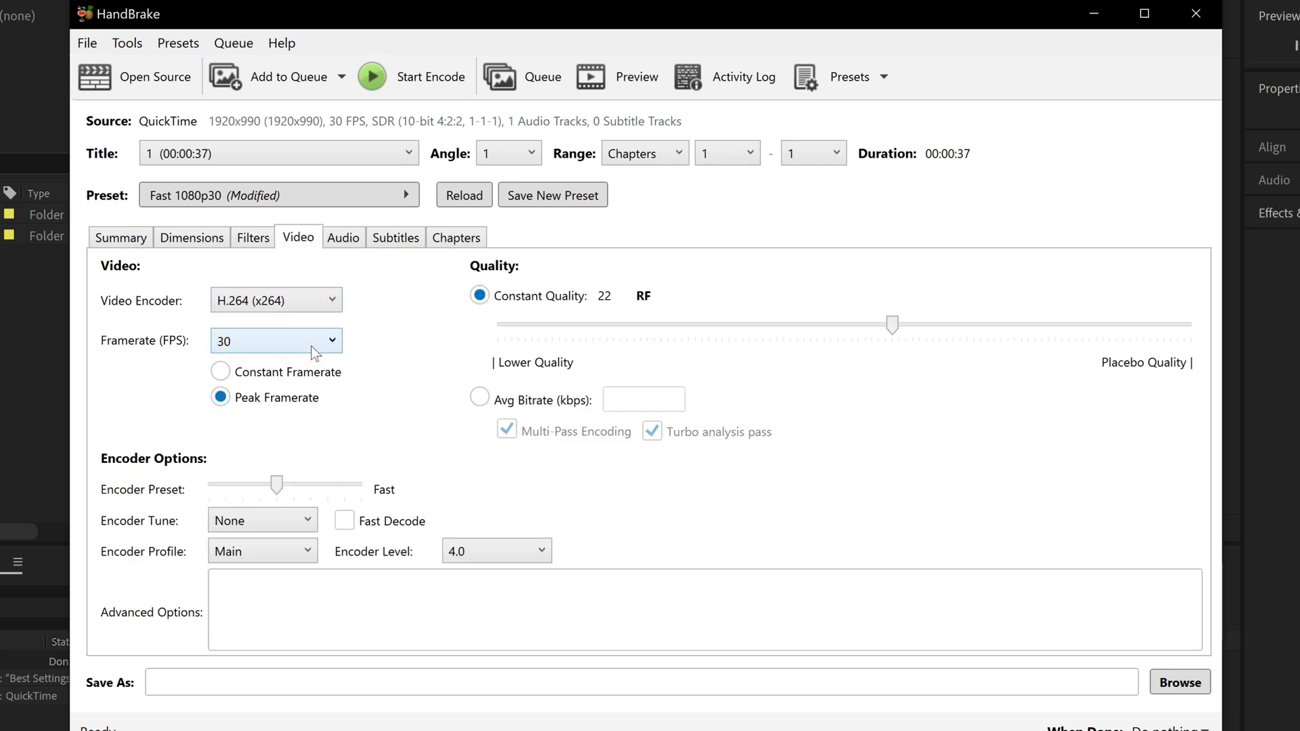
click(328, 300)
click(298, 364)
click(302, 342)
scroll(298, 379, up, 2)
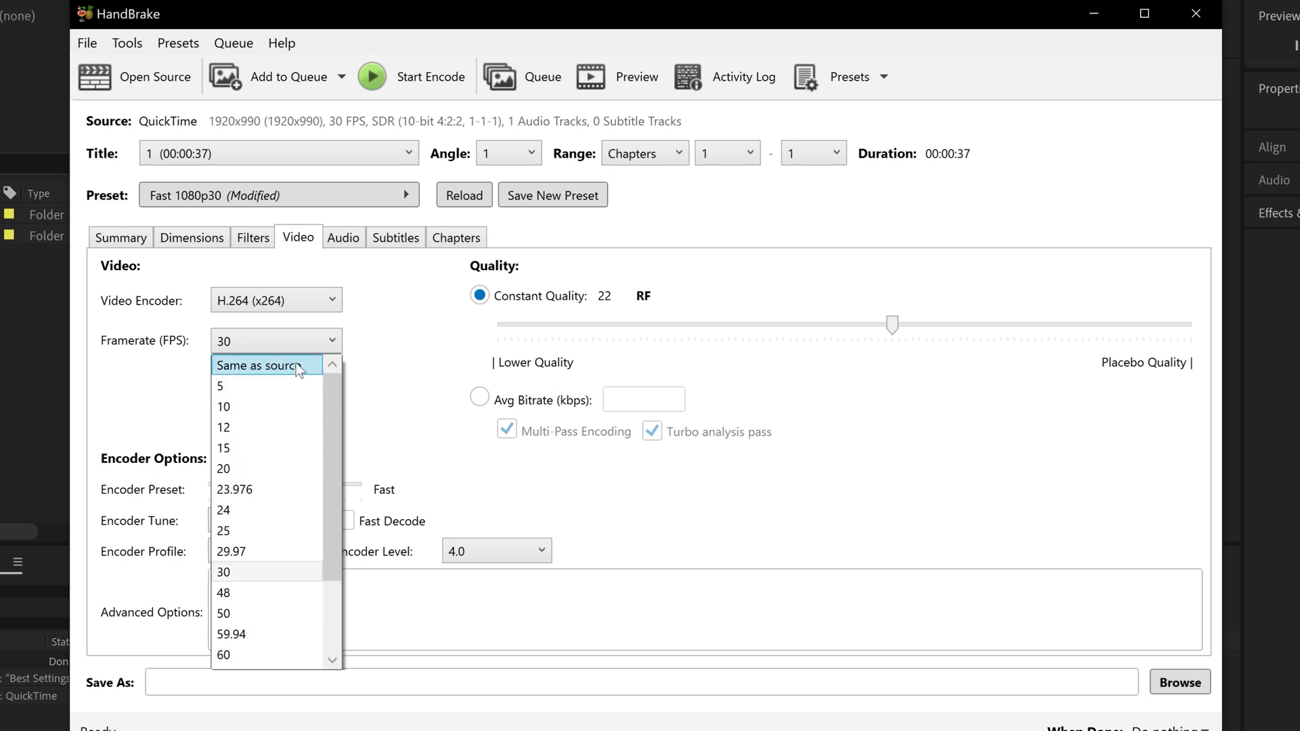
click(298, 366)
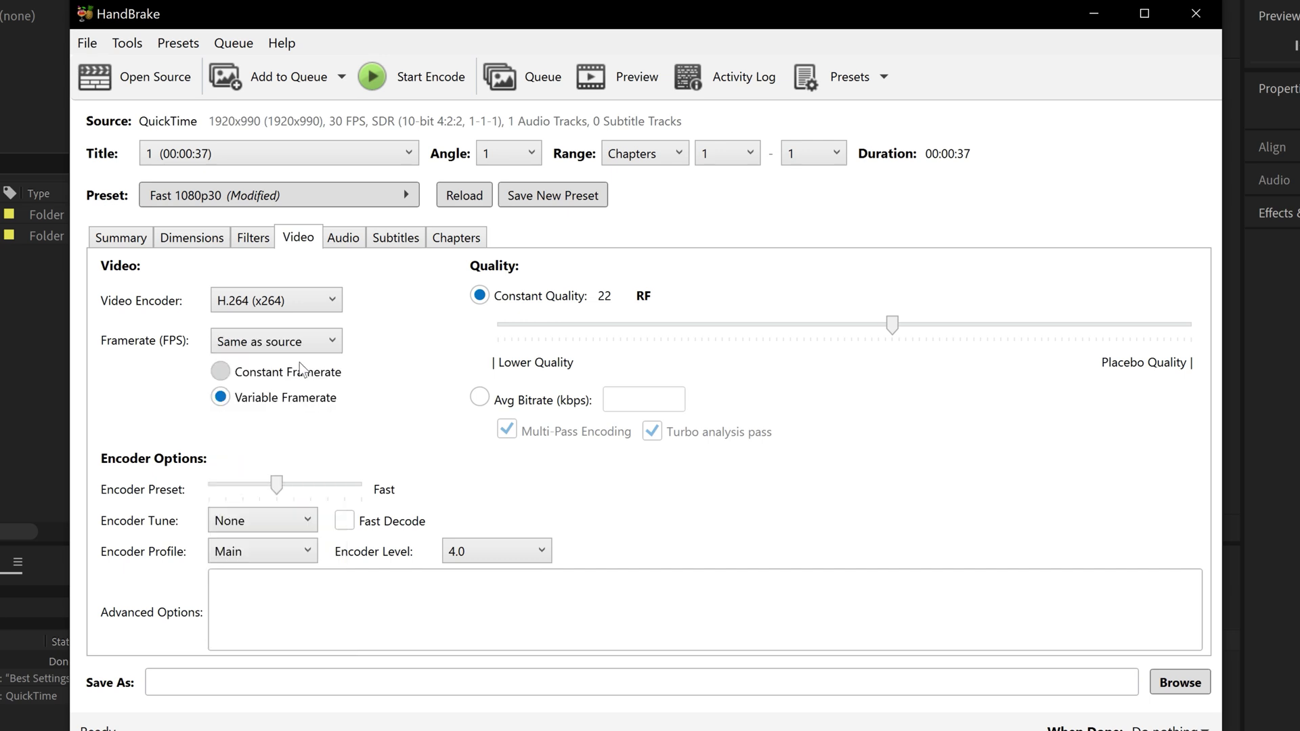
click(493, 401)
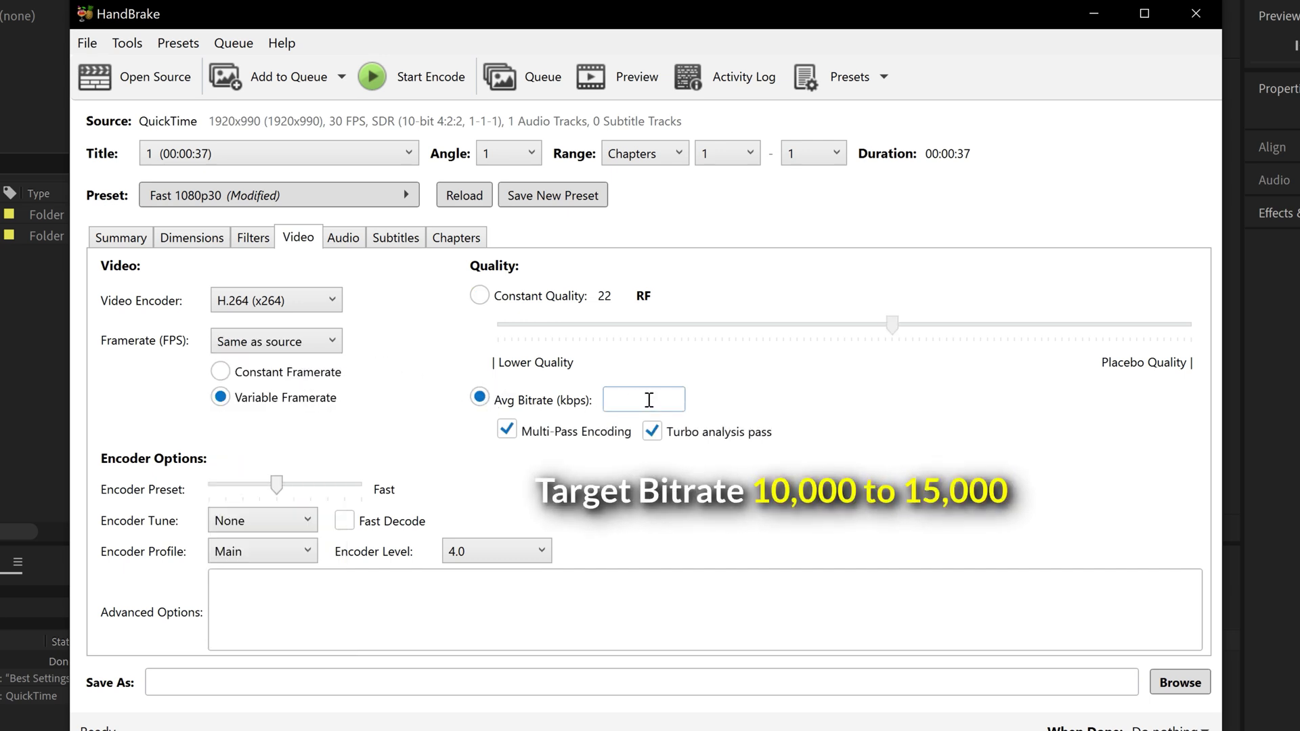
text(13000)
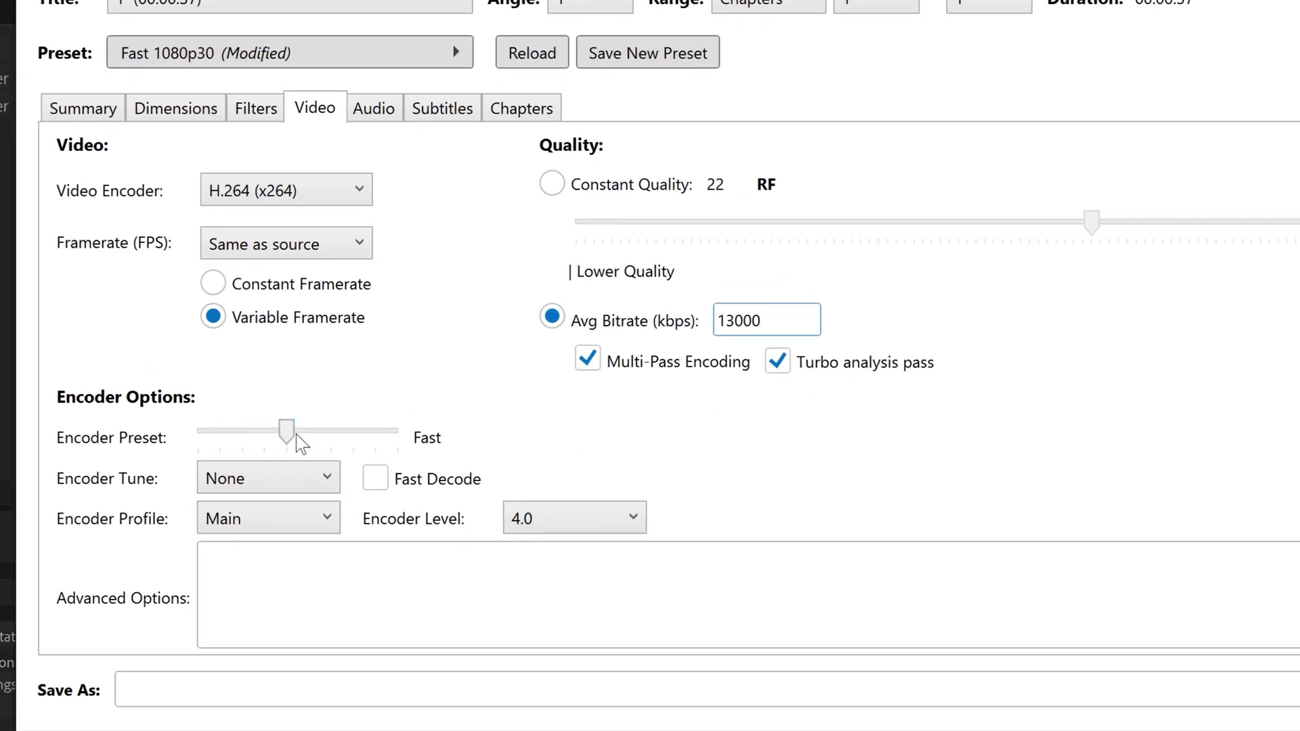
Move the x264 Encoder Preset to VerySlow, then choose the High profile and Auto level
drag(291, 435, 334, 434)
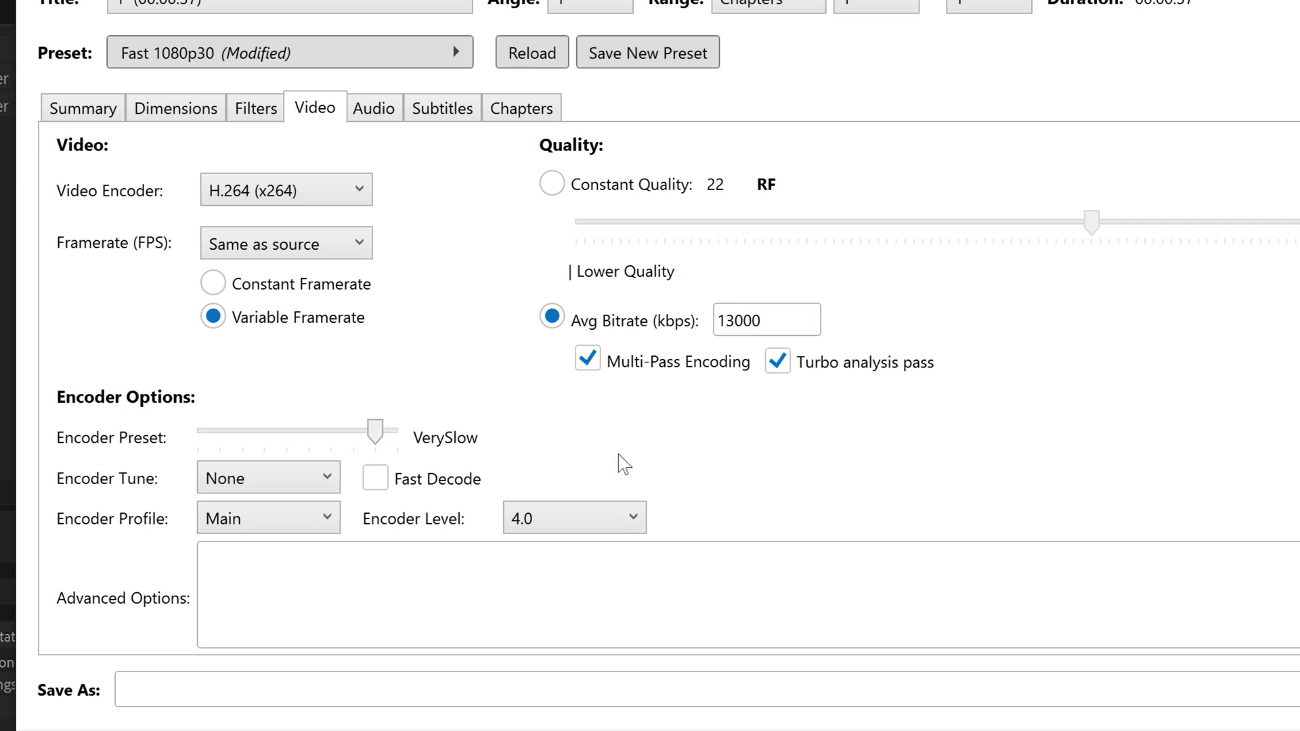
click(324, 518)
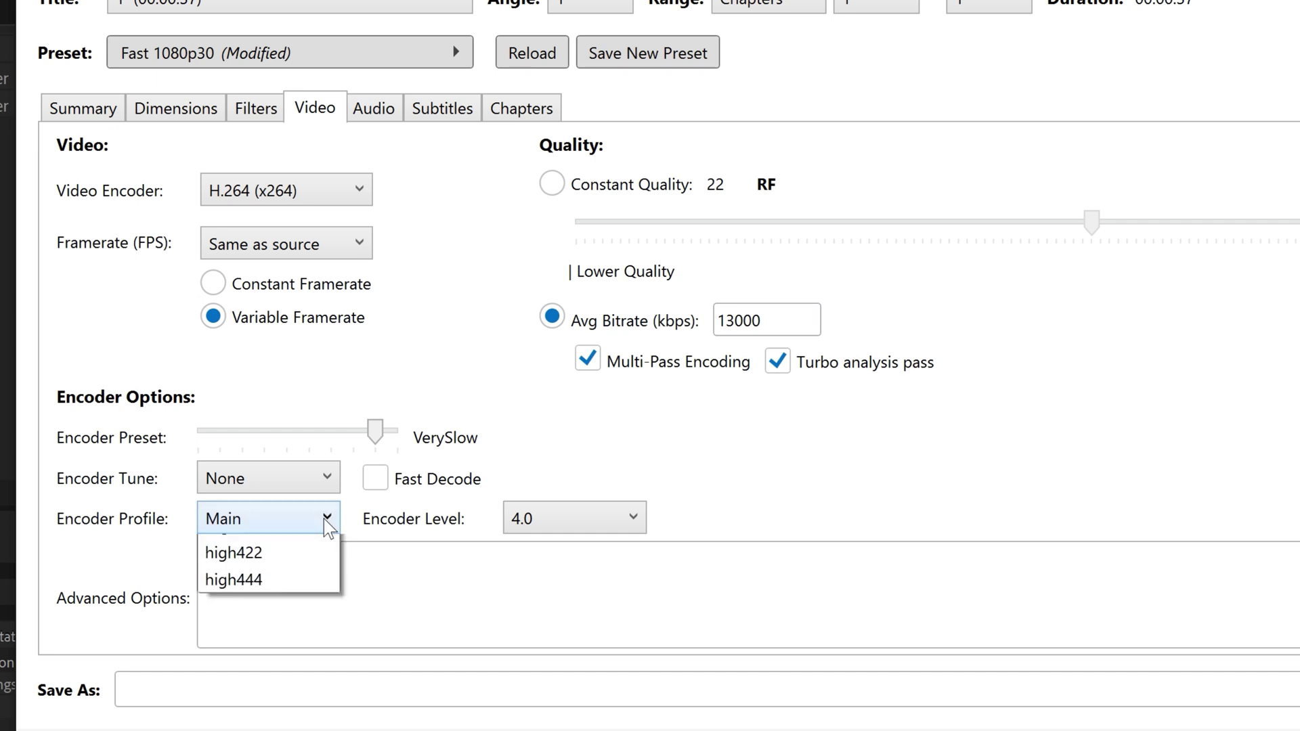
click(307, 631)
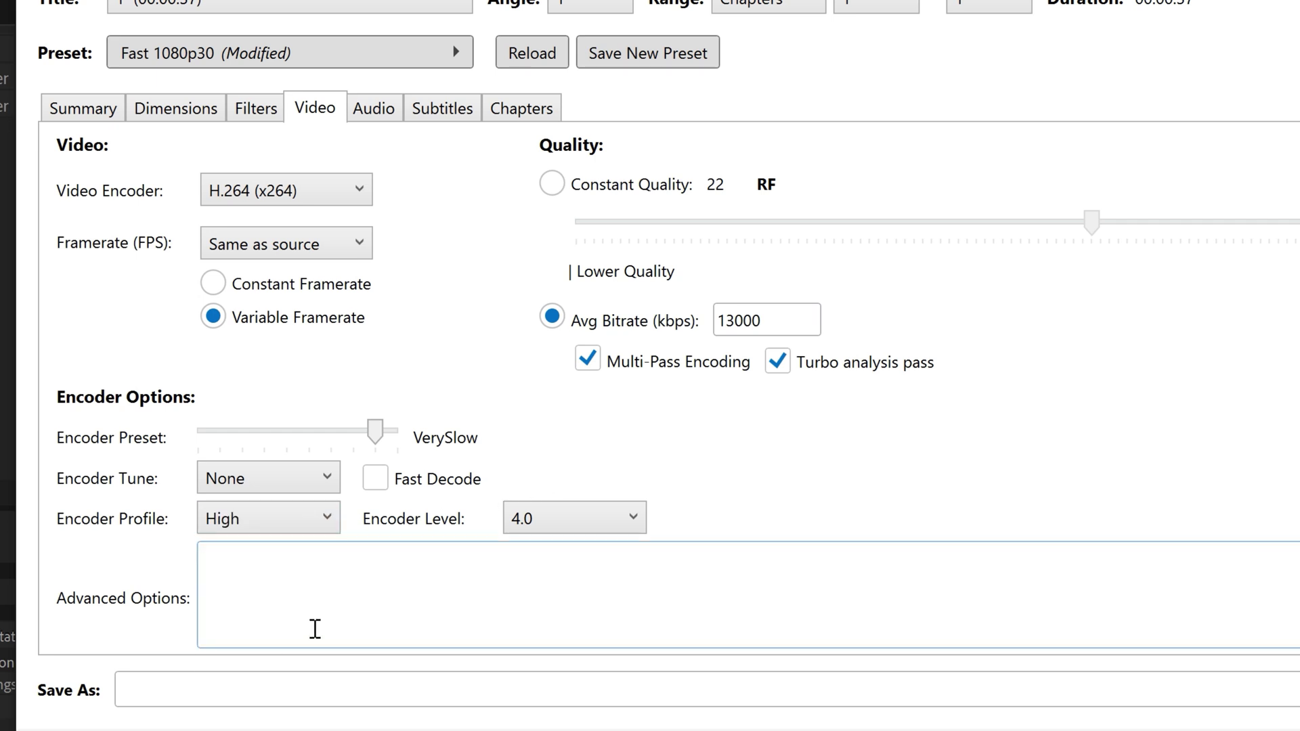
click(585, 515)
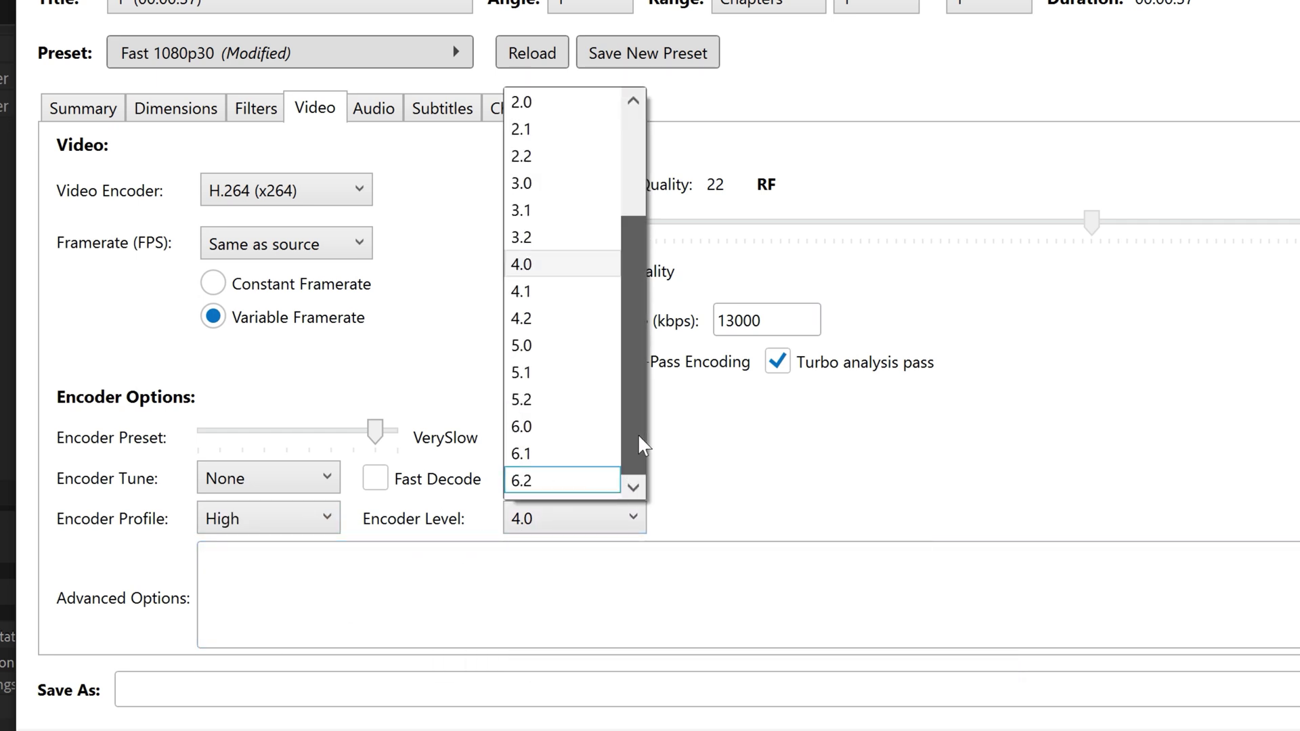
drag(636, 433, 636, 295)
click(595, 102)
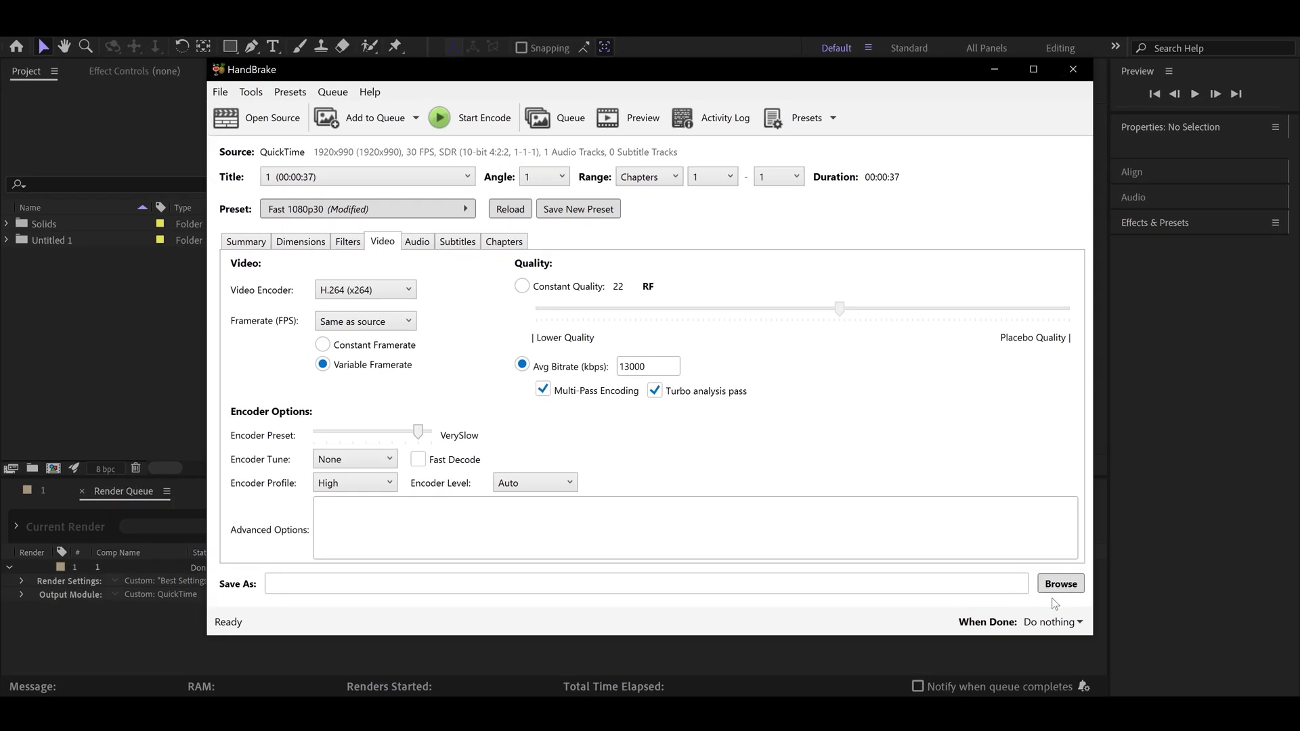
Name the output HandBrake.mp4 and start the encode
click(1060, 586)
text(H)
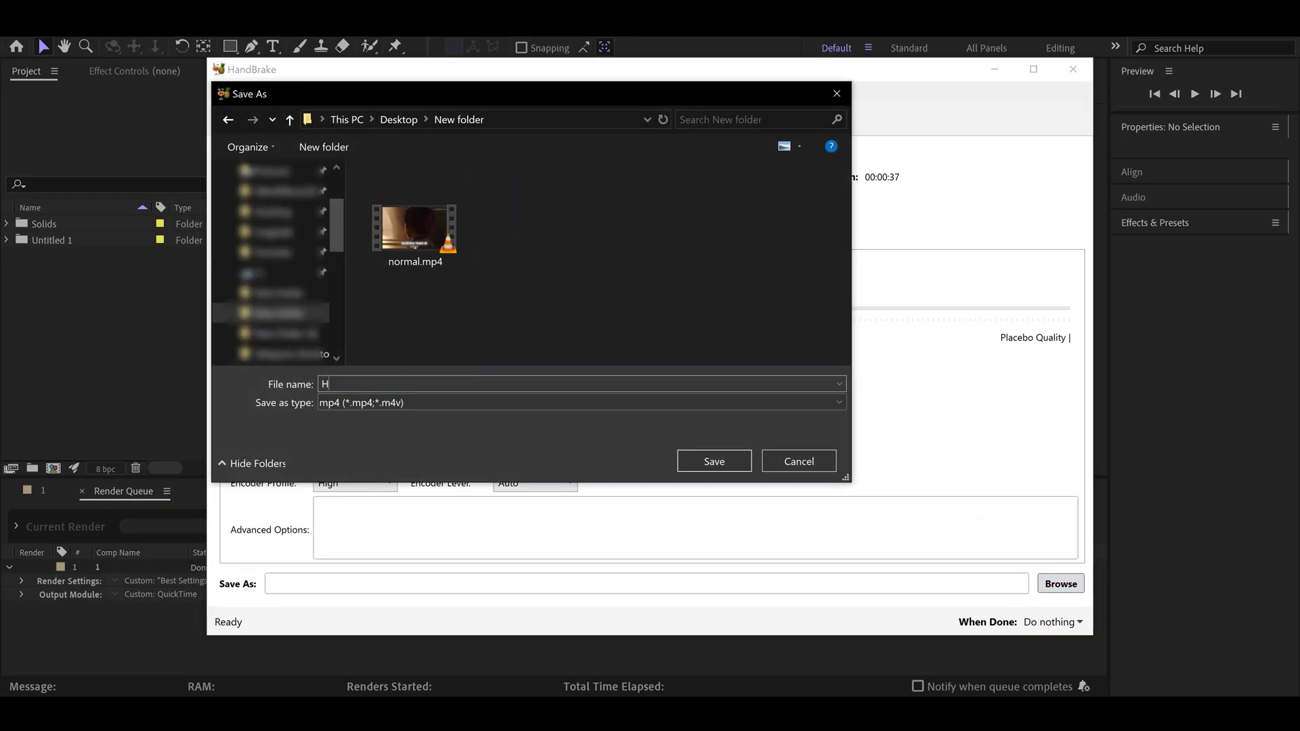
text(andBrake)
key(Return)
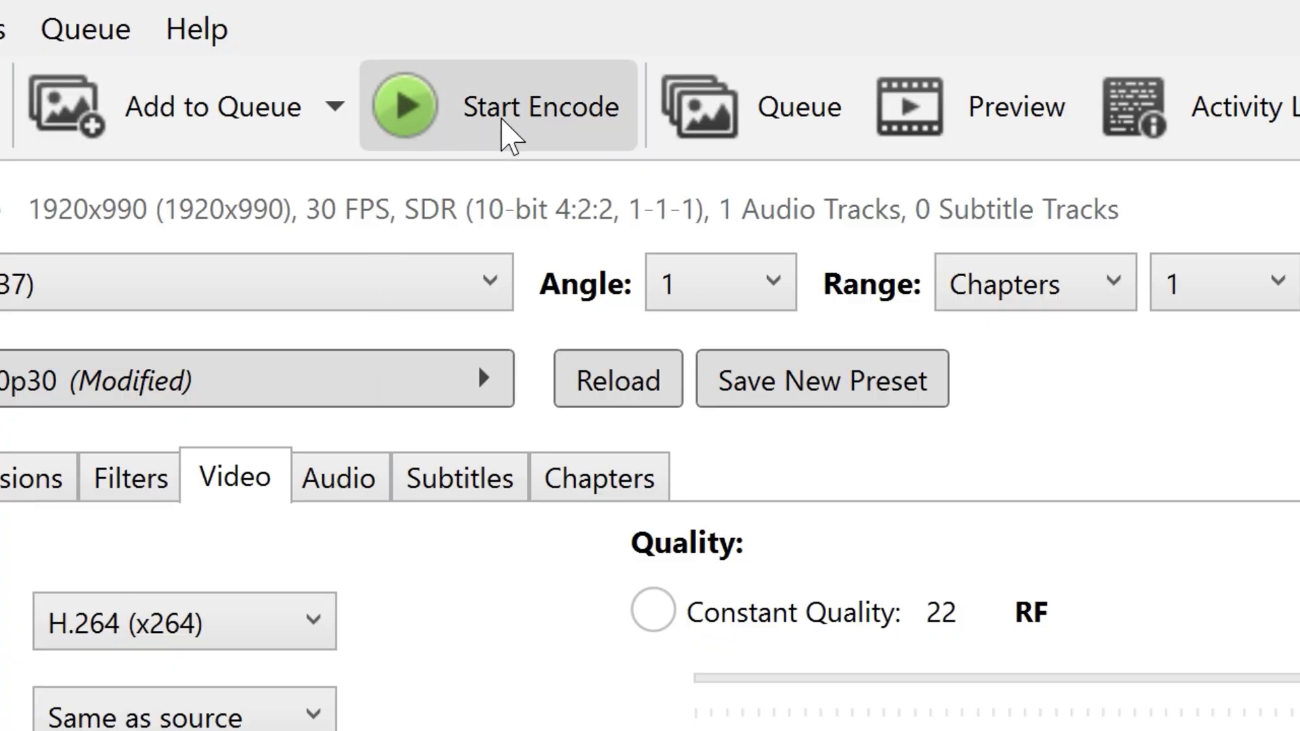
click(550, 144)
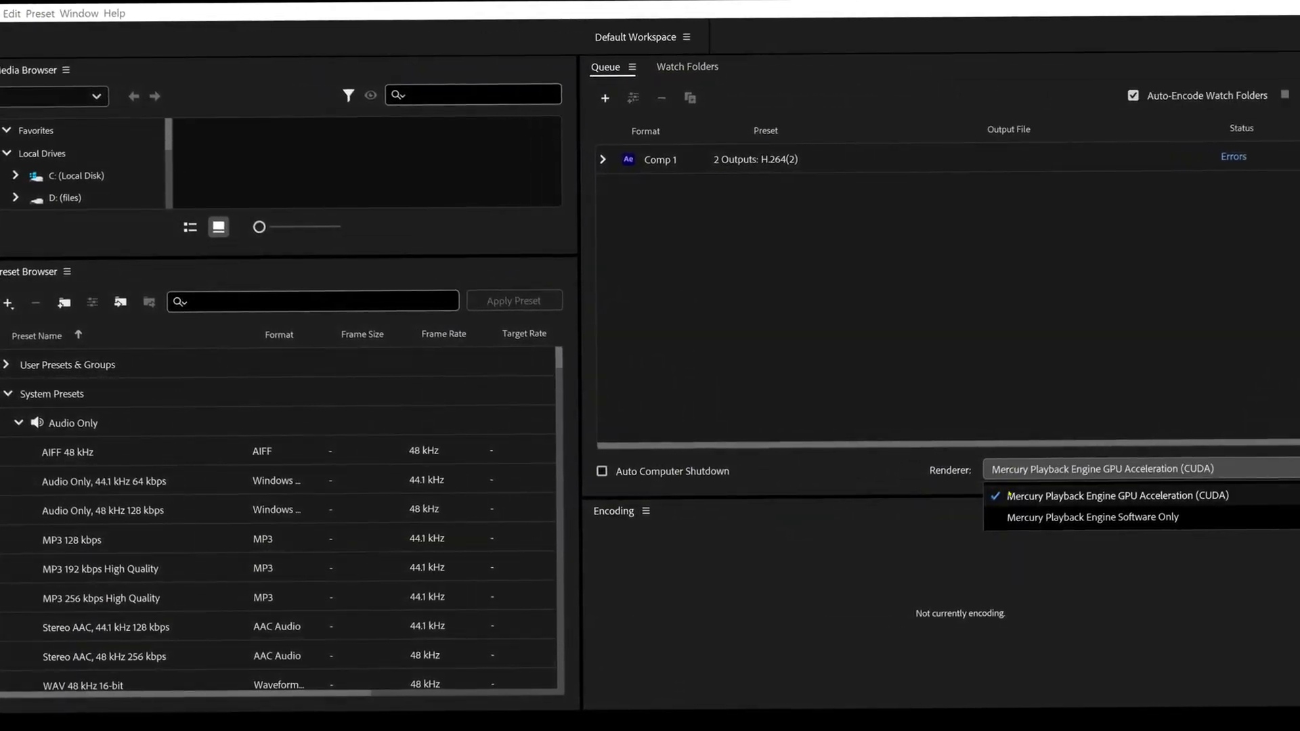
click(1056, 497)
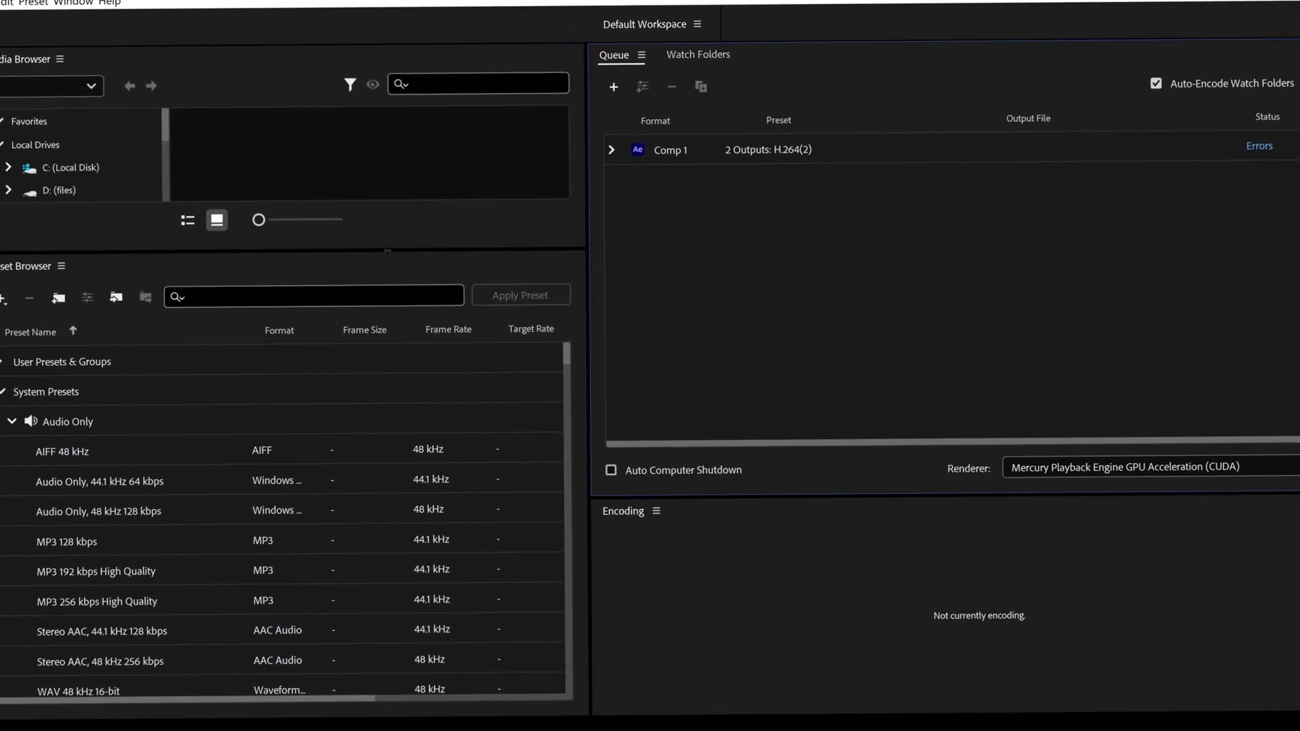
scroll(588, 318, down, 10)
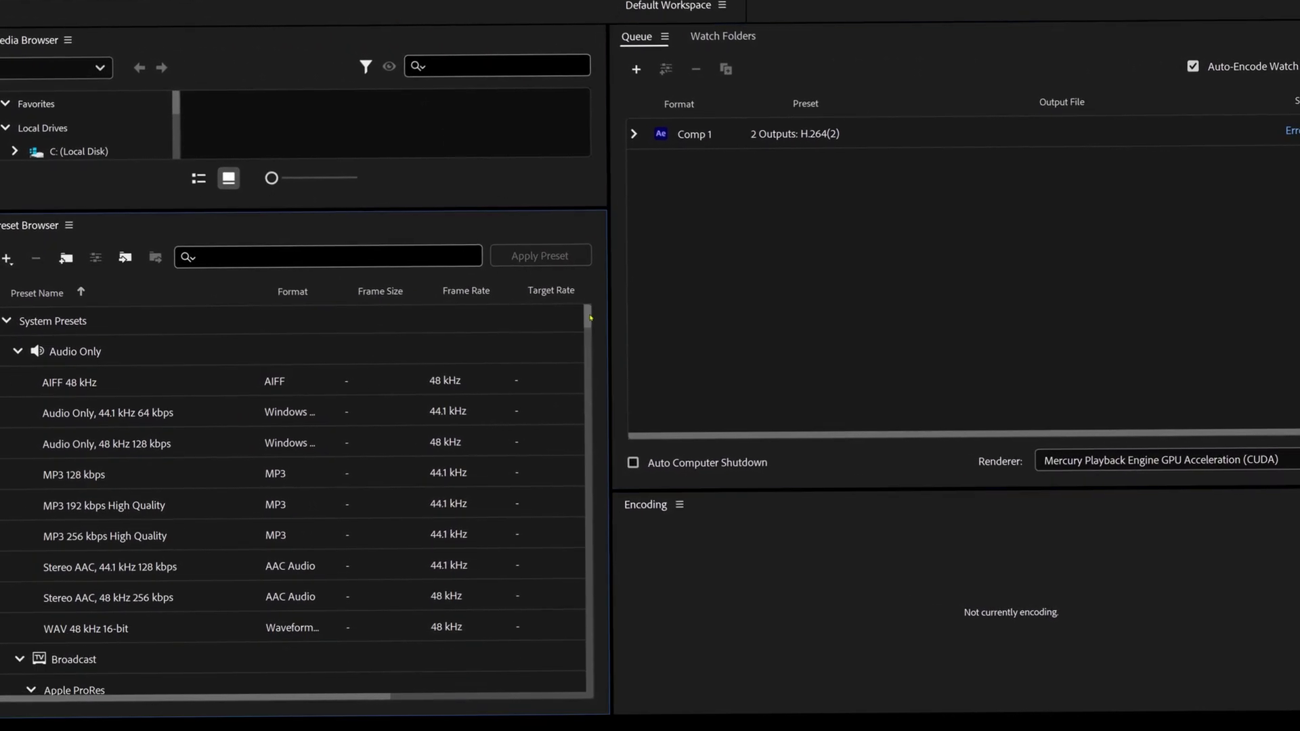
scroll(596, 330, down, 10)
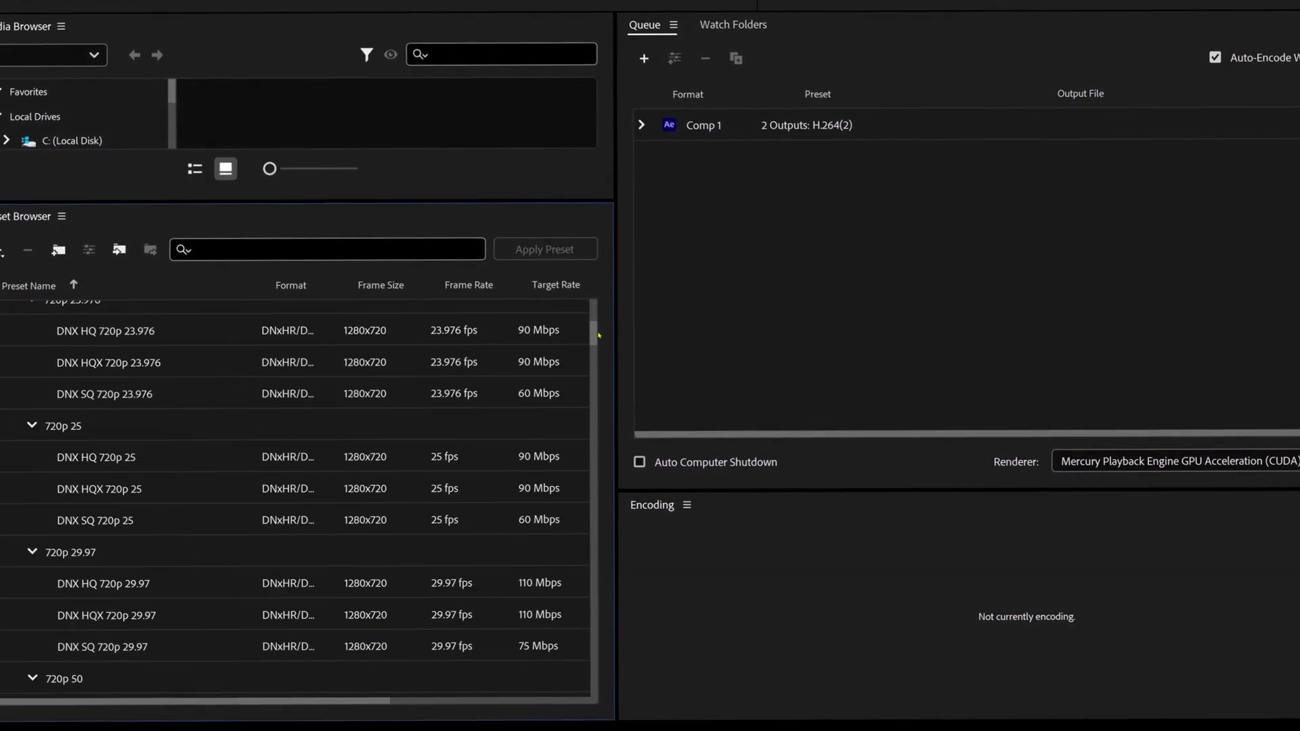
scroll(520, 370, down, 10)
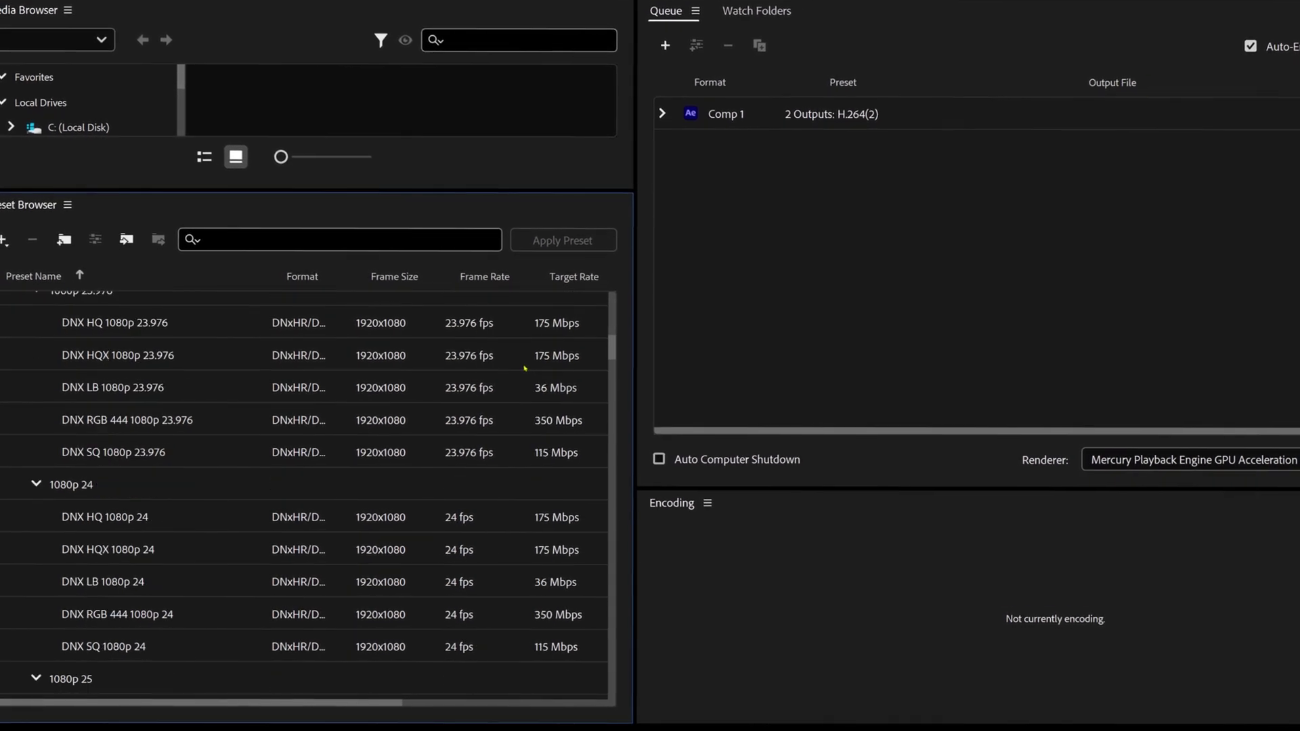